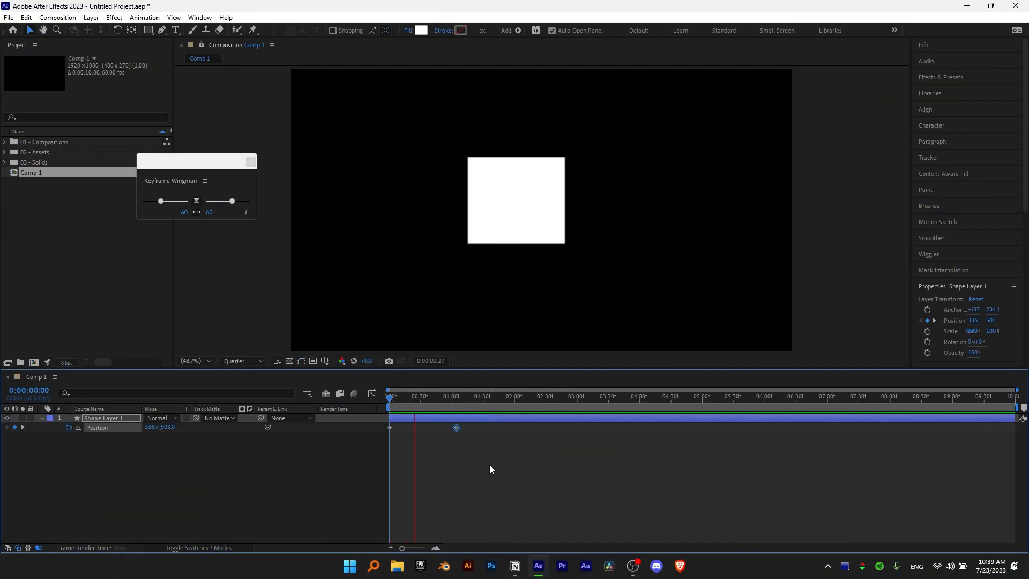
Lengthen the first Position keyframe's outgoing ease in the speed graph so the square's speed peak is later and sharper, and preview the motion
{"action": "key", "text": "space"}
{"action": "left_click_drag", "start_coordinate": [495, 450], "coordinate": [365, 425]}
{"action": "left_click", "coordinate": [372, 394]}
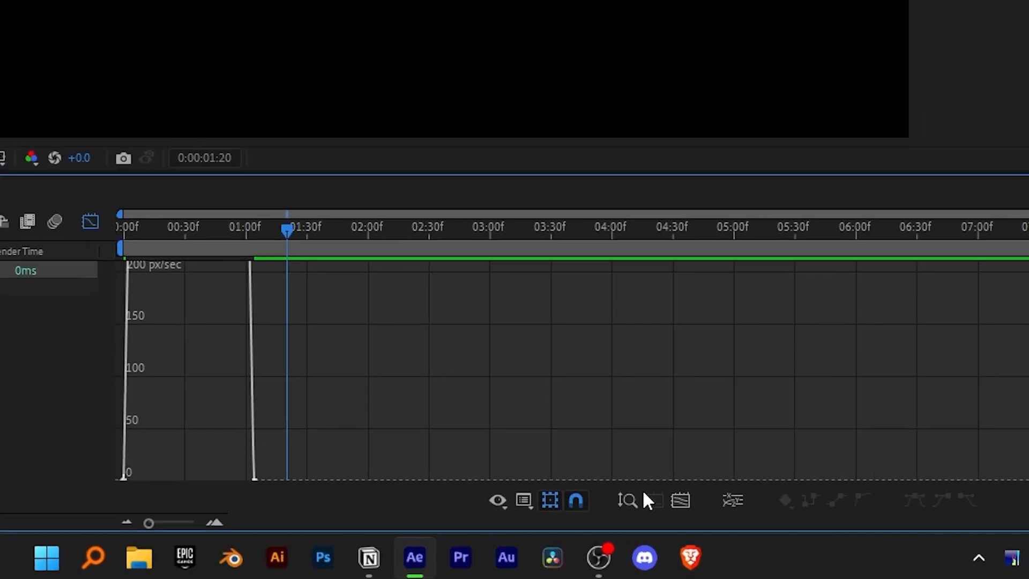
{"action": "left_click", "coordinate": [648, 537]}
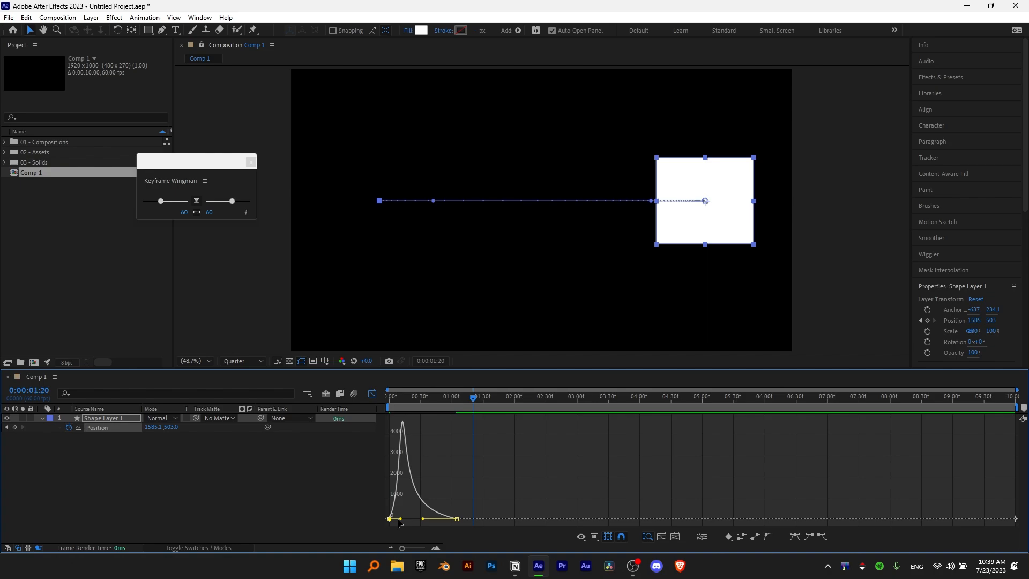
{"action": "left_click_drag", "start_coordinate": [399, 519], "coordinate": [412, 520]}
{"action": "left_click_drag", "start_coordinate": [402, 402], "coordinate": [389, 402]}
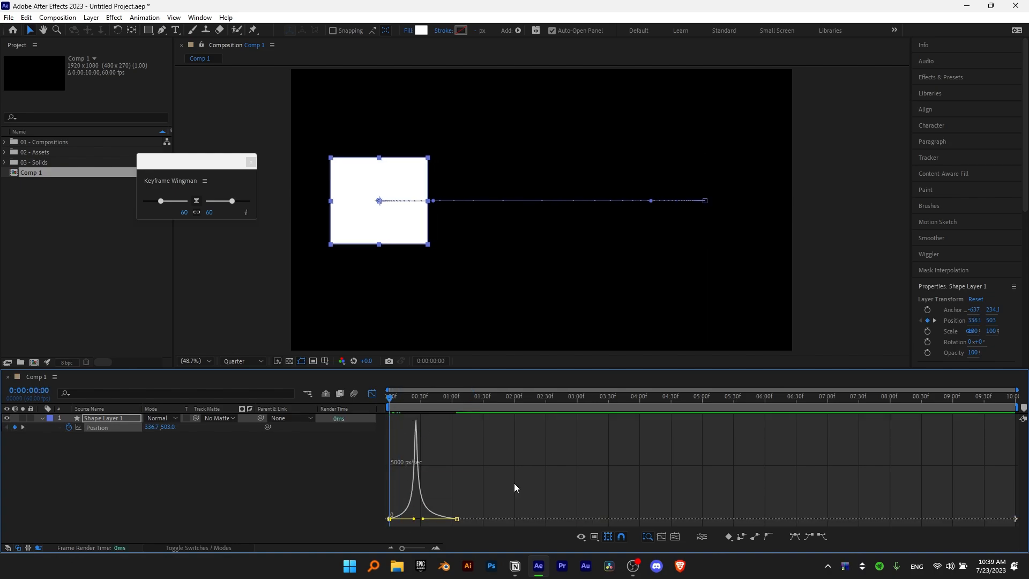
{"action": "key", "text": "space"}
{"action": "key", "text": "space"}
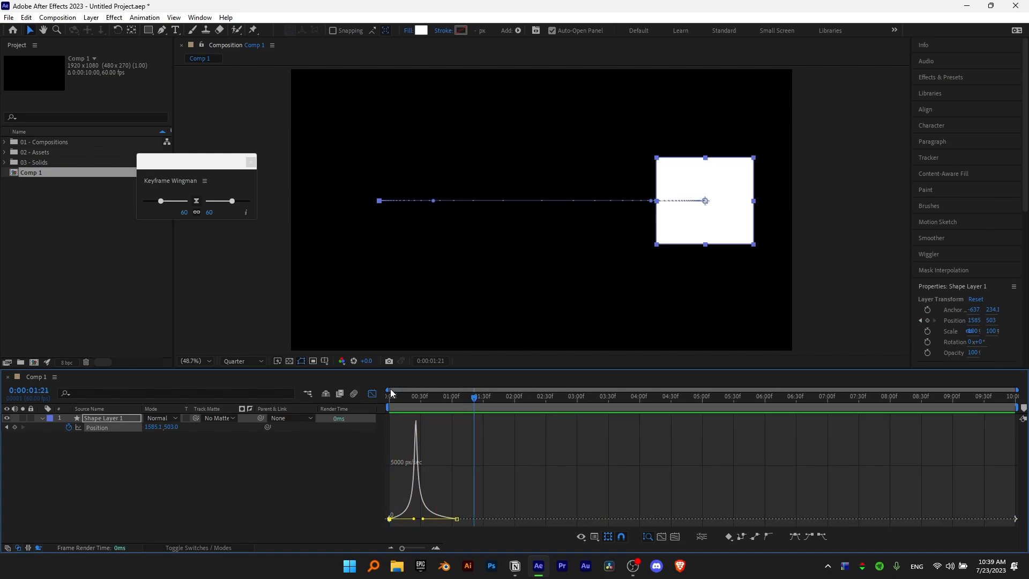
Dock Keyframe Wingman below the project list and set both Position keyframes' easing to 78
{"action": "left_click_drag", "start_coordinate": [171, 180], "coordinate": [85, 343]}
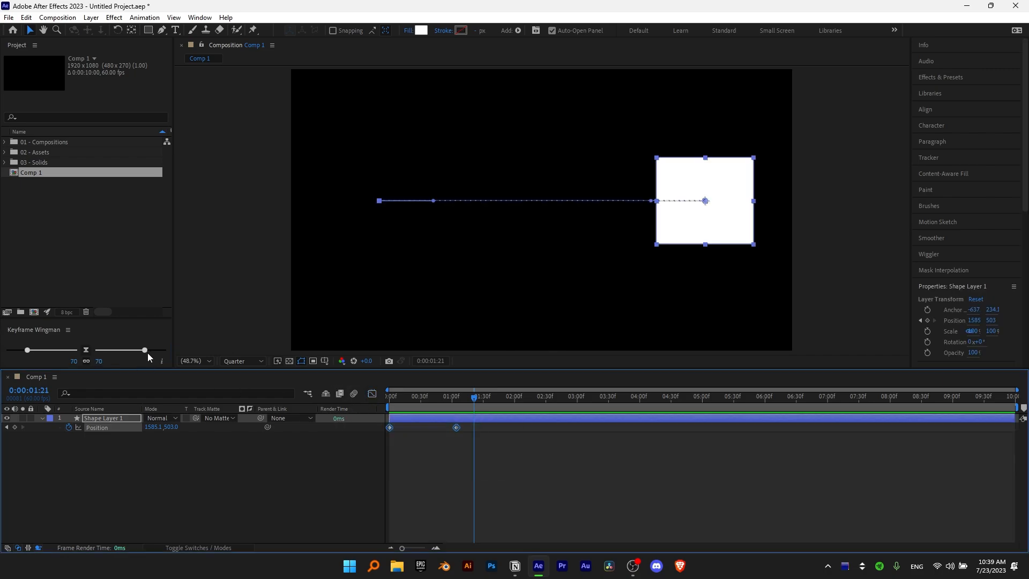
{"action": "mouse_move", "coordinate": [146, 353]}
{"action": "left_mouse_down"}
{"action": "mouse_move", "coordinate": [100, 349]}
{"action": "mouse_move", "coordinate": [160, 353]}
{"action": "left_mouse_up"}
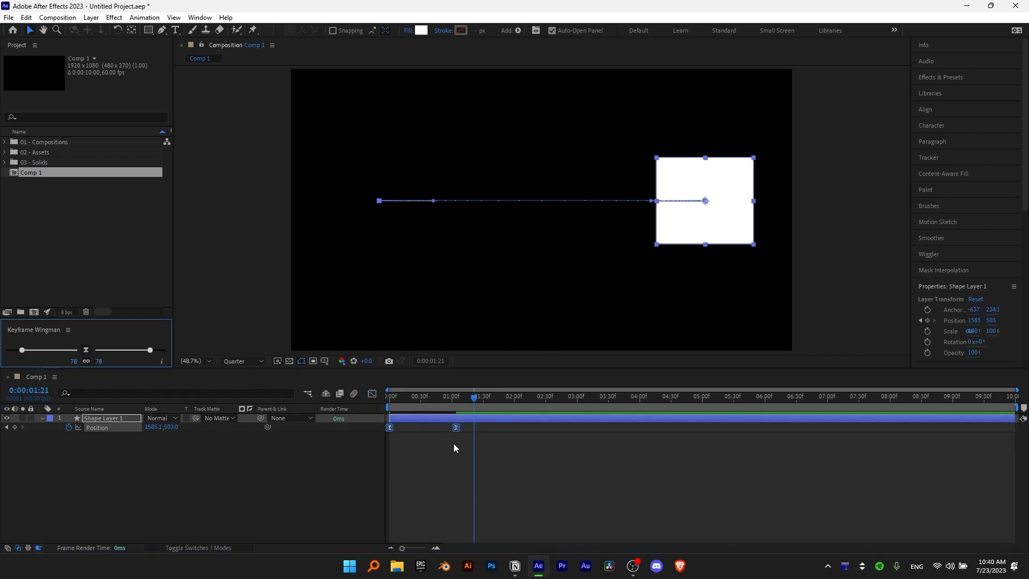
{"action": "left_click", "coordinate": [370, 396]}
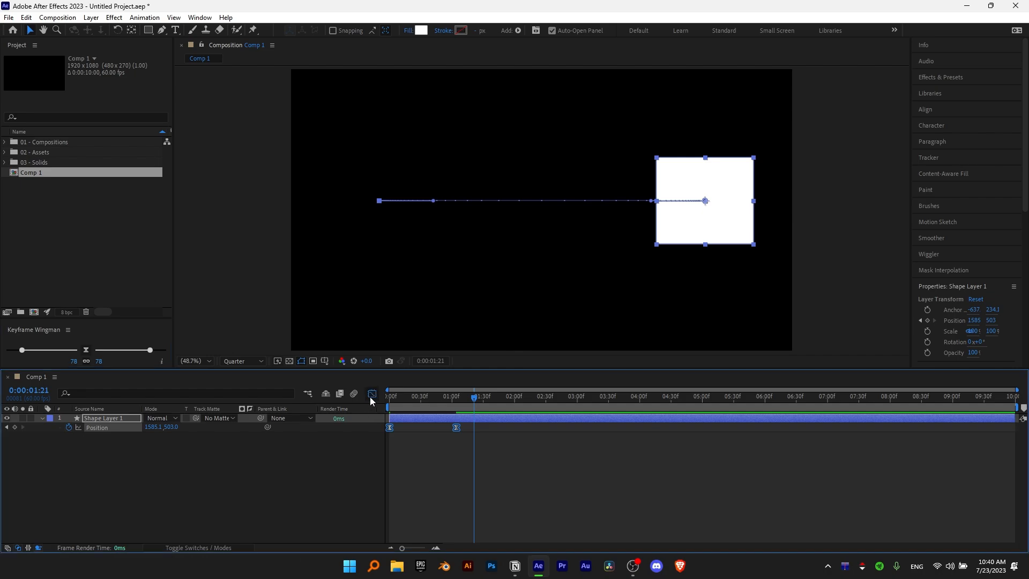
Raise the easing of both Position keyframes to 86, and set only the last keyframe's easing to 64
{"action": "left_click_drag", "start_coordinate": [510, 525], "coordinate": [379, 495]}
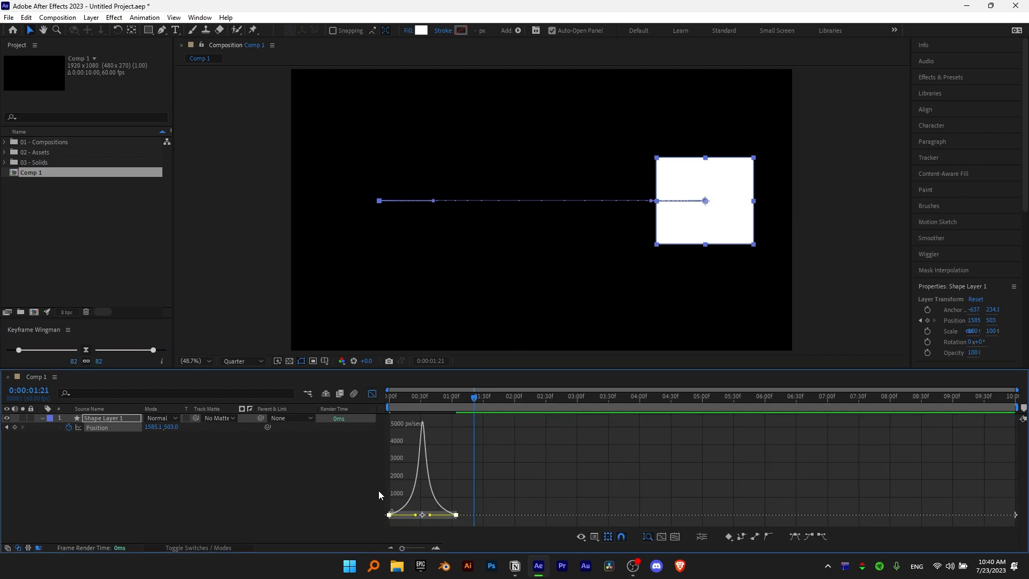
{"action": "mouse_move", "coordinate": [128, 352]}
{"action": "left_mouse_down"}
{"action": "mouse_move", "coordinate": [160, 355]}
{"action": "mouse_move", "coordinate": [123, 353]}
{"action": "left_mouse_up"}
{"action": "left_click_drag", "start_coordinate": [538, 484], "coordinate": [432, 535]}
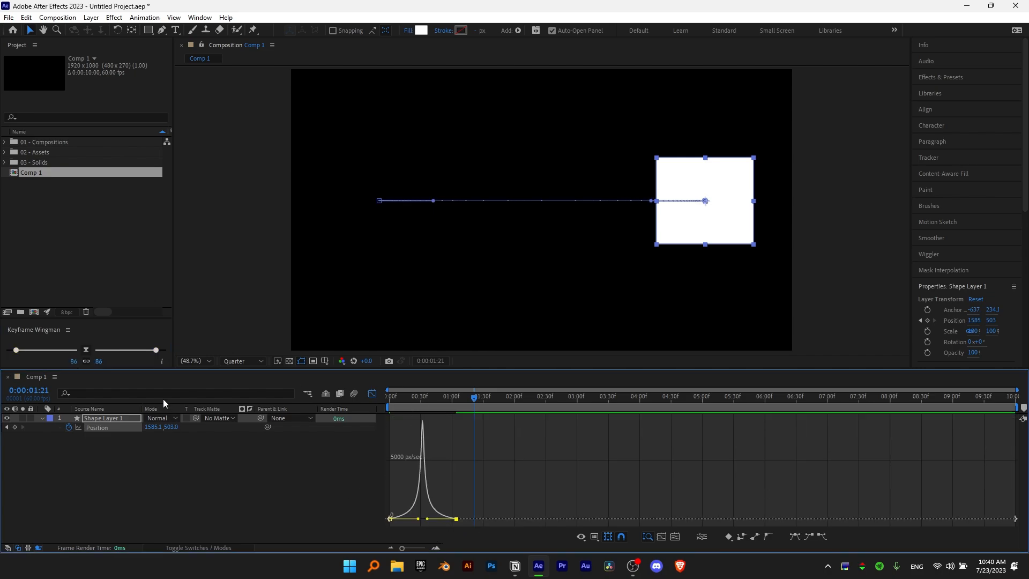
{"action": "mouse_move", "coordinate": [155, 352]}
{"action": "left_mouse_down"}
{"action": "mouse_move", "coordinate": [115, 353]}
{"action": "mouse_move", "coordinate": [142, 355]}
{"action": "left_mouse_up"}
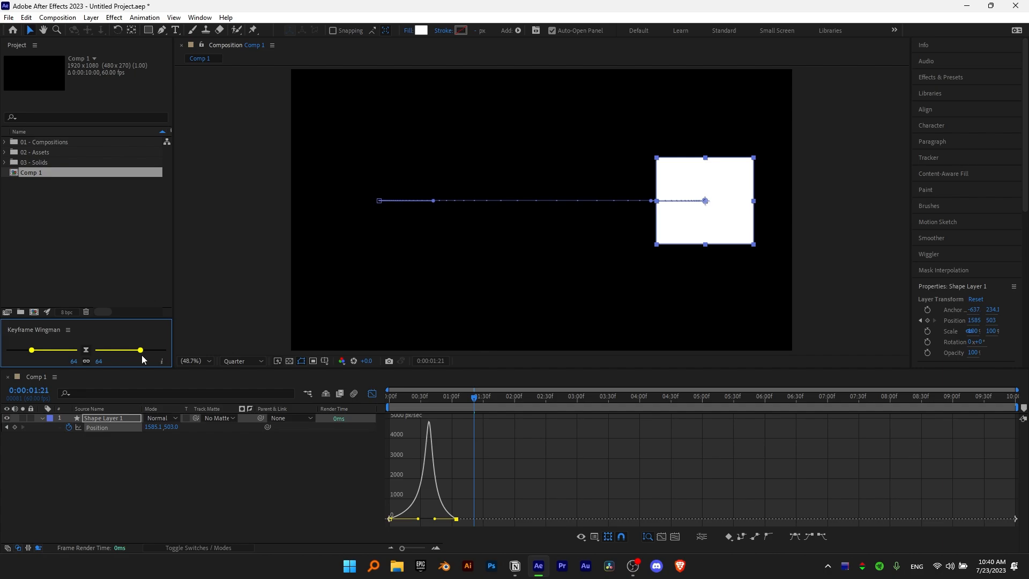
{"action": "key", "text": "shift+F3"}
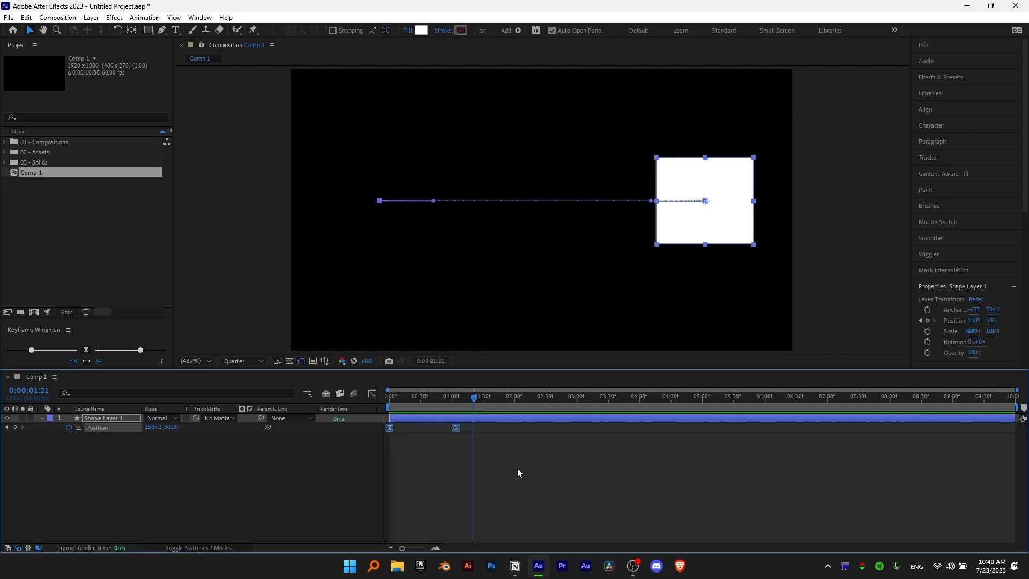
Set both Position keyframes' easing to 100, check the speed graph and preview the square's motion from the start
{"action": "left_click_drag", "start_coordinate": [140, 349], "coordinate": [327, 389]}
{"action": "left_click", "coordinate": [372, 395]}
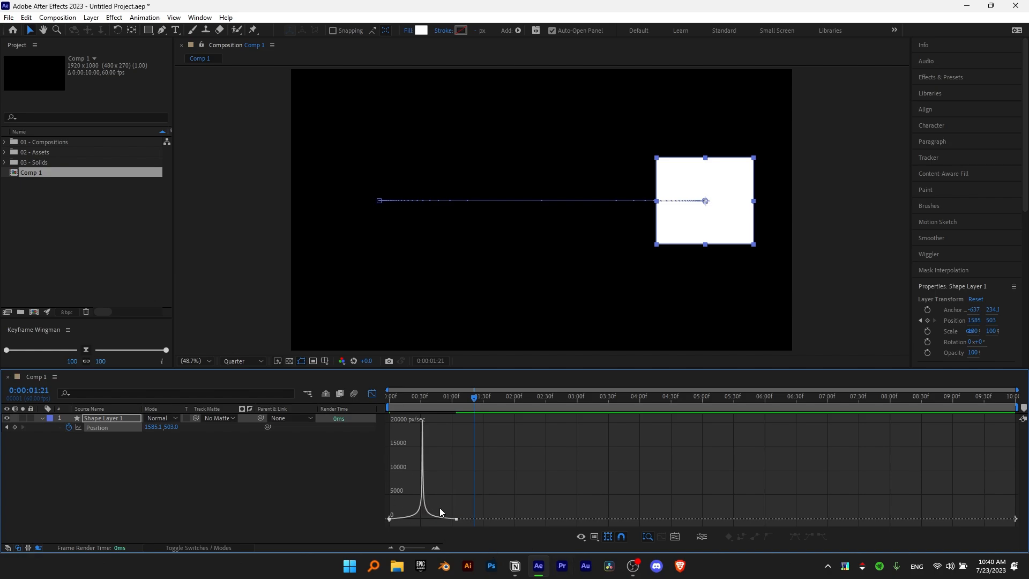
{"action": "left_click_drag", "start_coordinate": [512, 506], "coordinate": [370, 526]}
{"action": "left_click", "coordinate": [370, 396]}
{"action": "key", "text": "Home"}
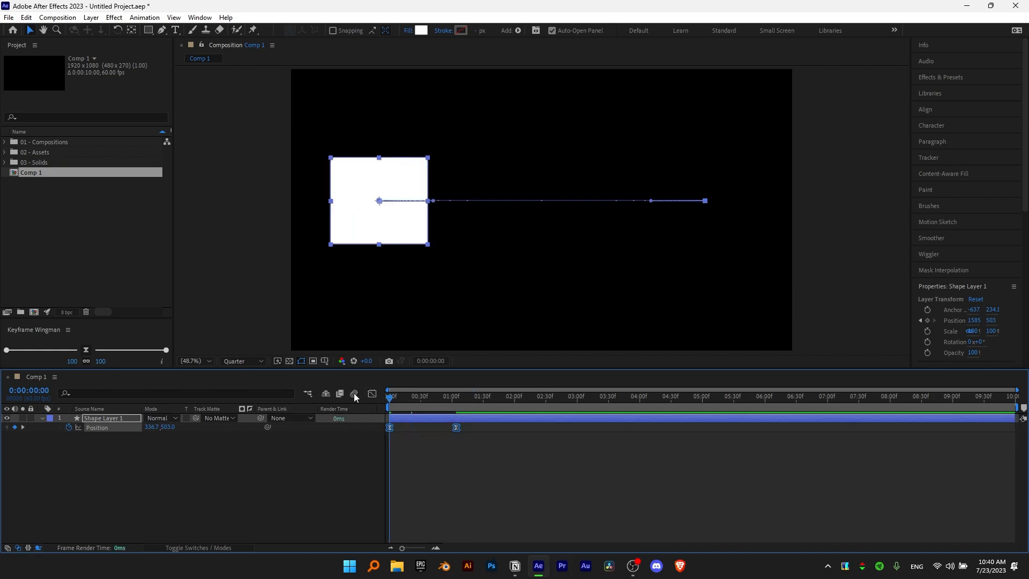
{"action": "key", "text": "space"}
{"action": "key", "text": "space"}
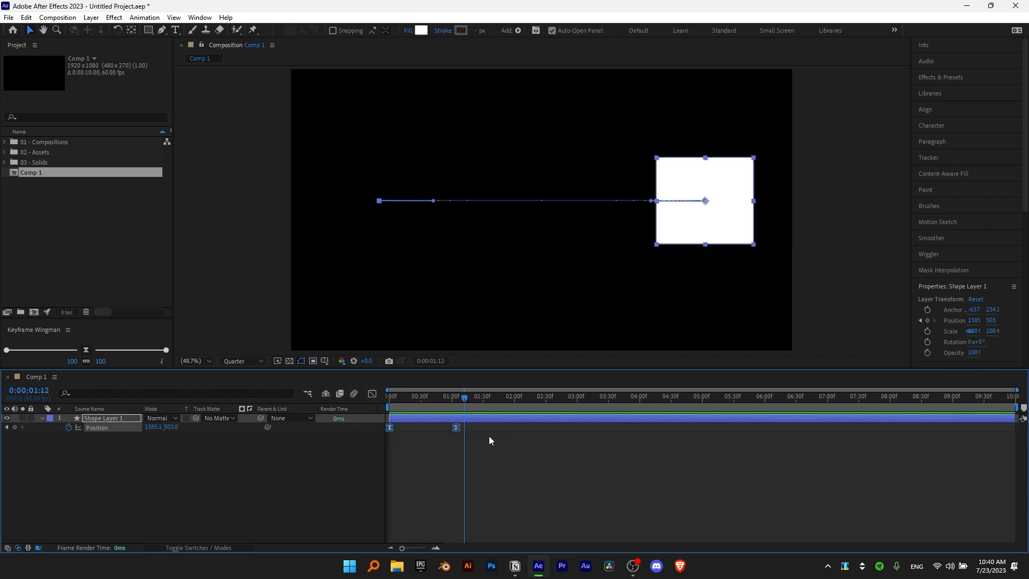
Scrub through the square's movement and lower the easing of both Position keyframes to 70
{"action": "left_click", "coordinate": [475, 456]}
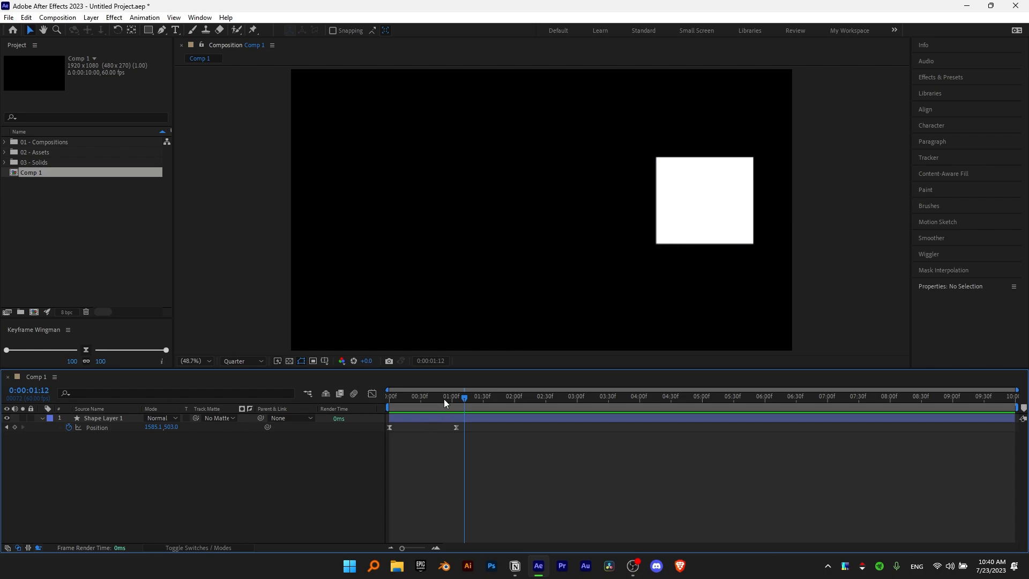
{"action": "left_click_drag", "start_coordinate": [443, 399], "coordinate": [424, 398]}
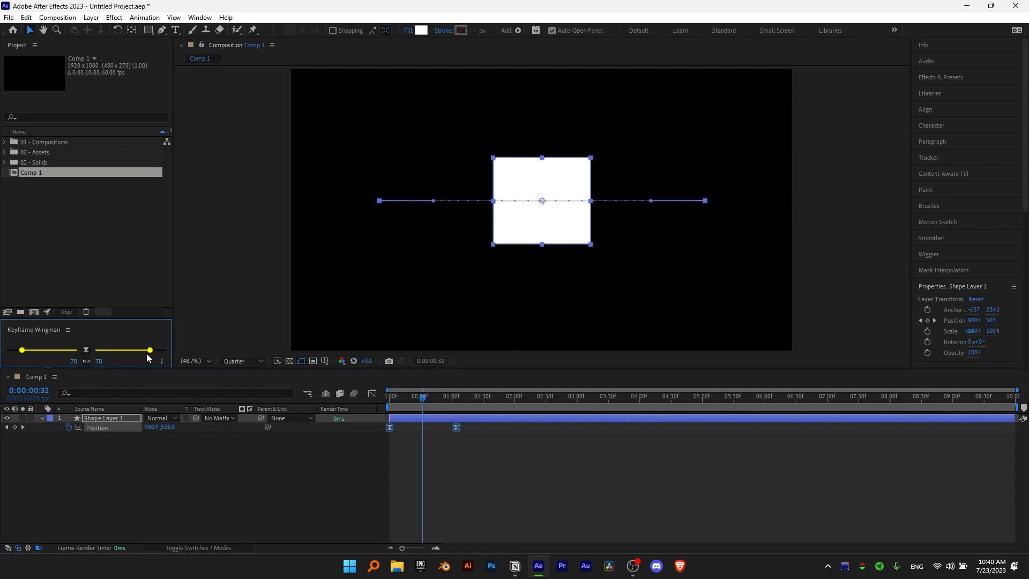
{"action": "left_click_drag", "start_coordinate": [147, 352], "coordinate": [115, 352]}
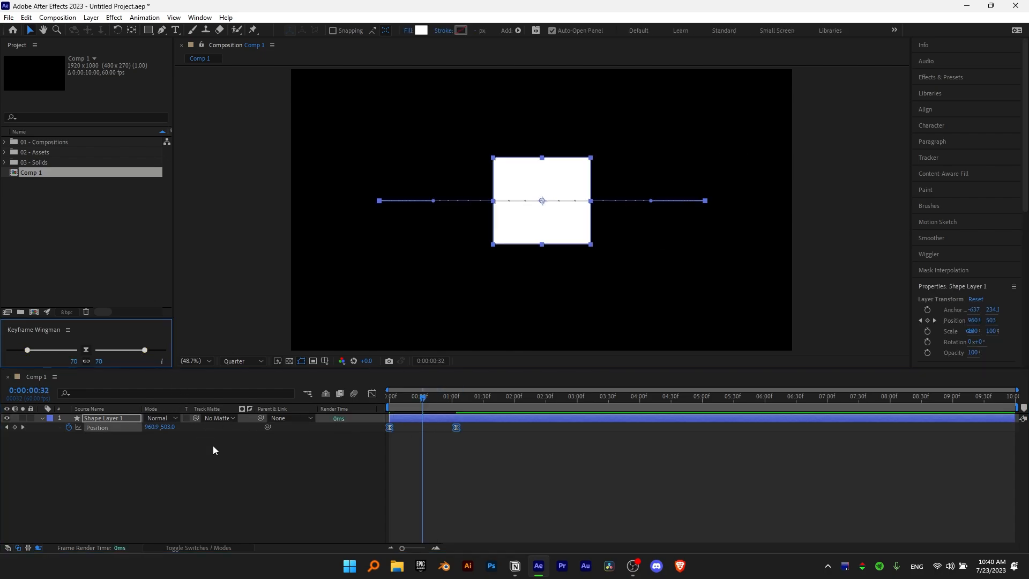
Set the easing of only the last Position keyframe to 75 with Keyframe Wingman
{"action": "left_click_drag", "start_coordinate": [474, 477], "coordinate": [429, 410]}
{"action": "left_click", "coordinate": [100, 361]}
{"action": "type", "text": "75"}
{"action": "key", "text": "Return"}
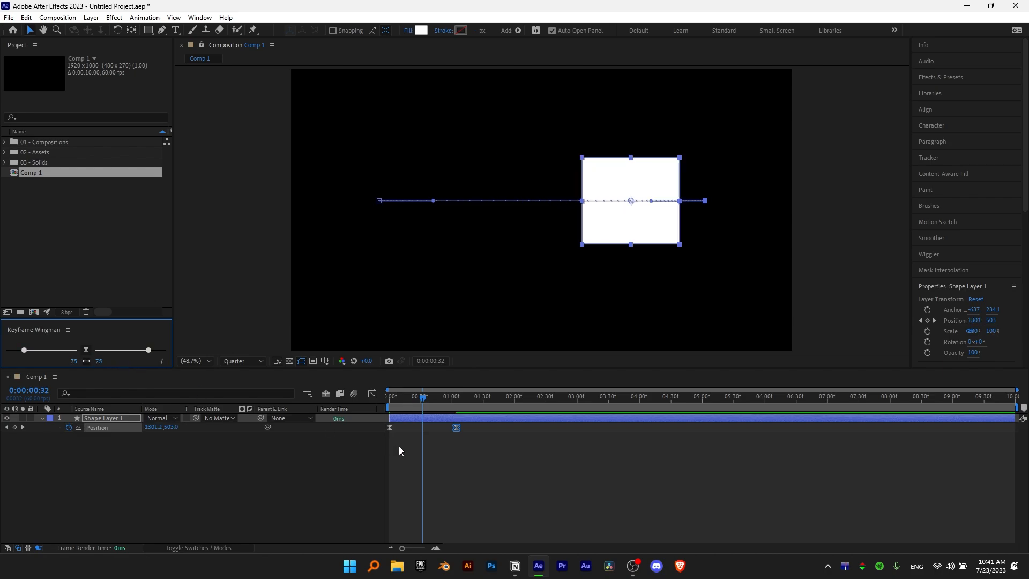
Add a third Position keyframe to the square at 0:00:01:46 and apply the Keyframe Wingman easing to it
{"action": "left_click_drag", "start_coordinate": [441, 409], "coordinate": [500, 408]}
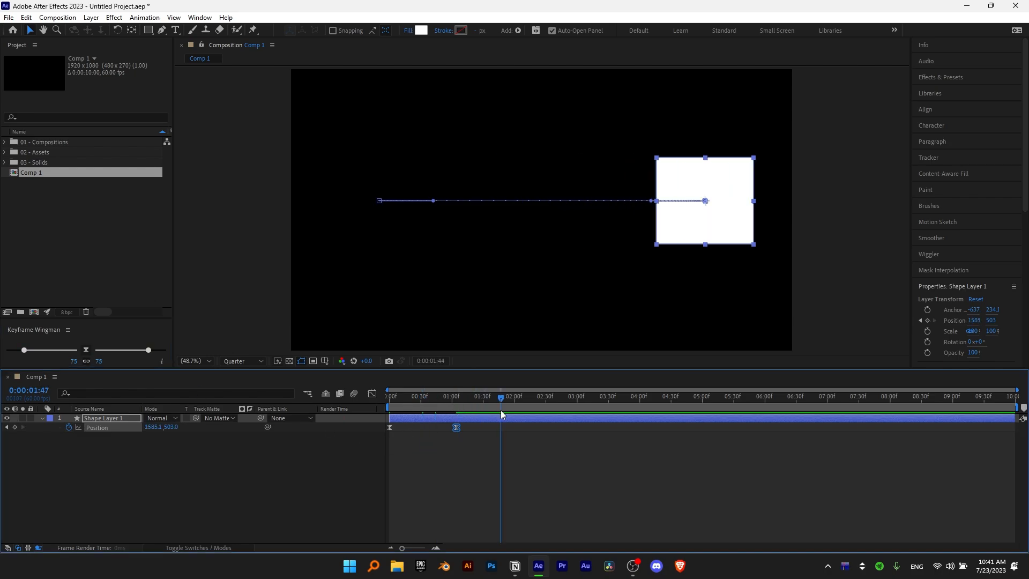
{"action": "left_click", "coordinate": [372, 394]}
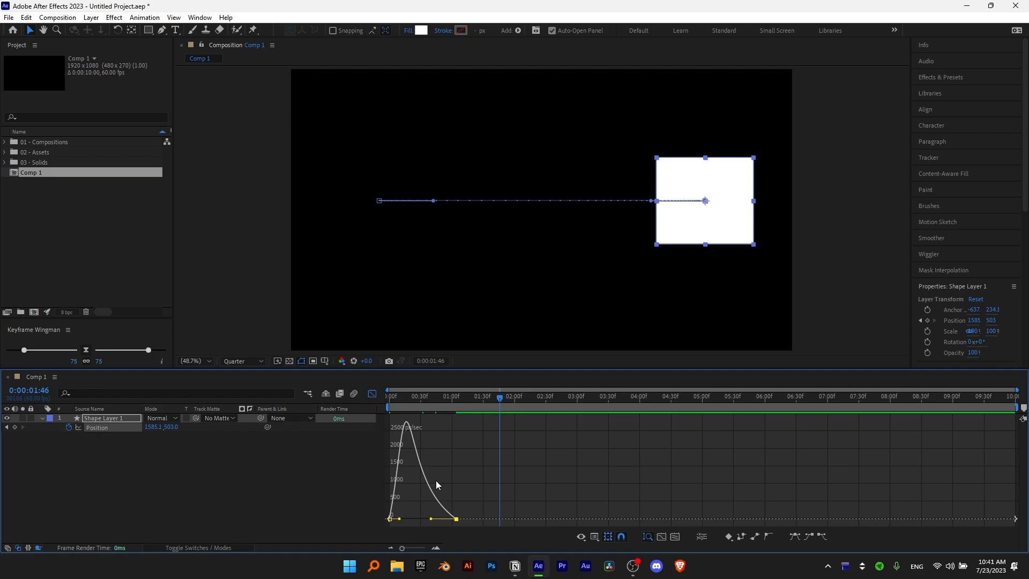
{"action": "left_click", "coordinate": [372, 395]}
{"action": "left_click", "coordinate": [14, 429]}
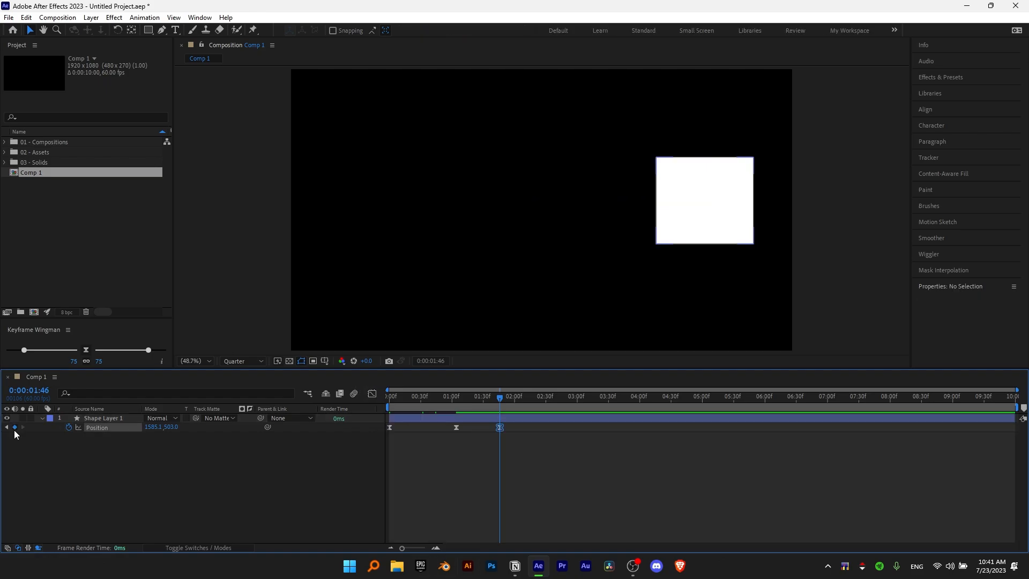
{"action": "left_click", "coordinate": [85, 349]}
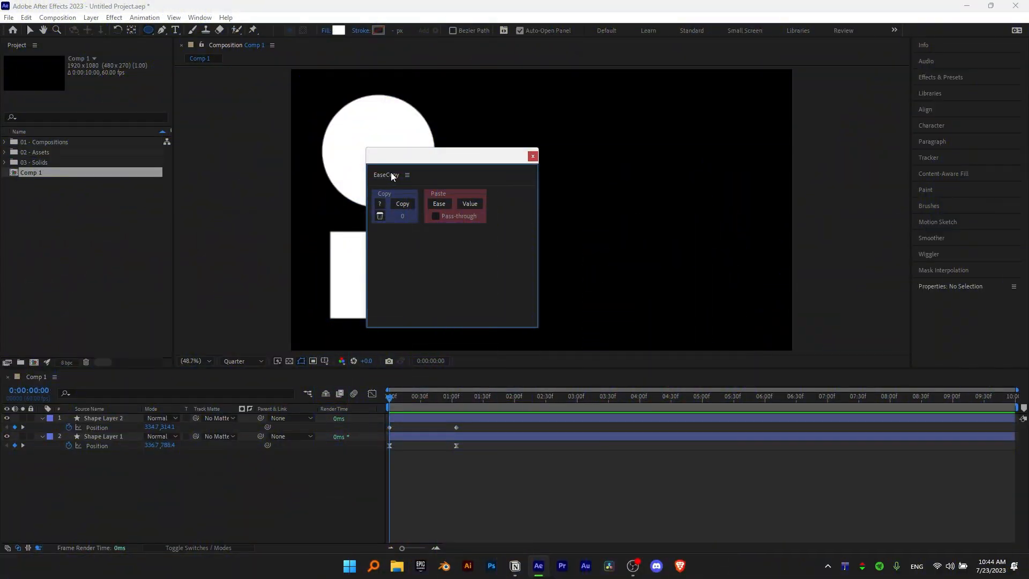
Dock EaseCopy below the project list and preview the motion of the circle and square
{"action": "left_click_drag", "start_coordinate": [391, 174], "coordinate": [73, 298]}
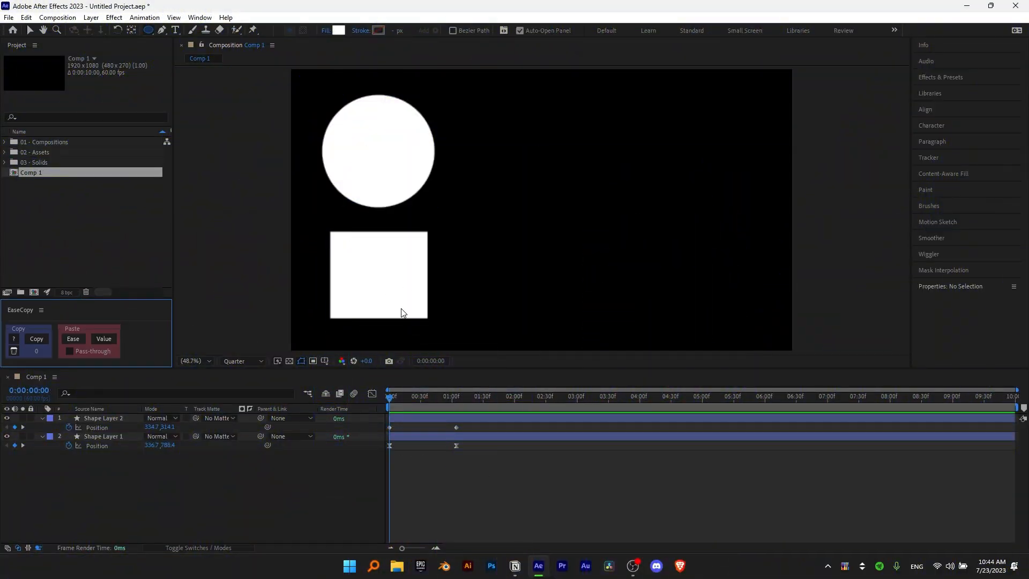
{"action": "key", "text": "v"}
{"action": "left_click", "coordinate": [397, 292]}
{"action": "key", "text": "space"}
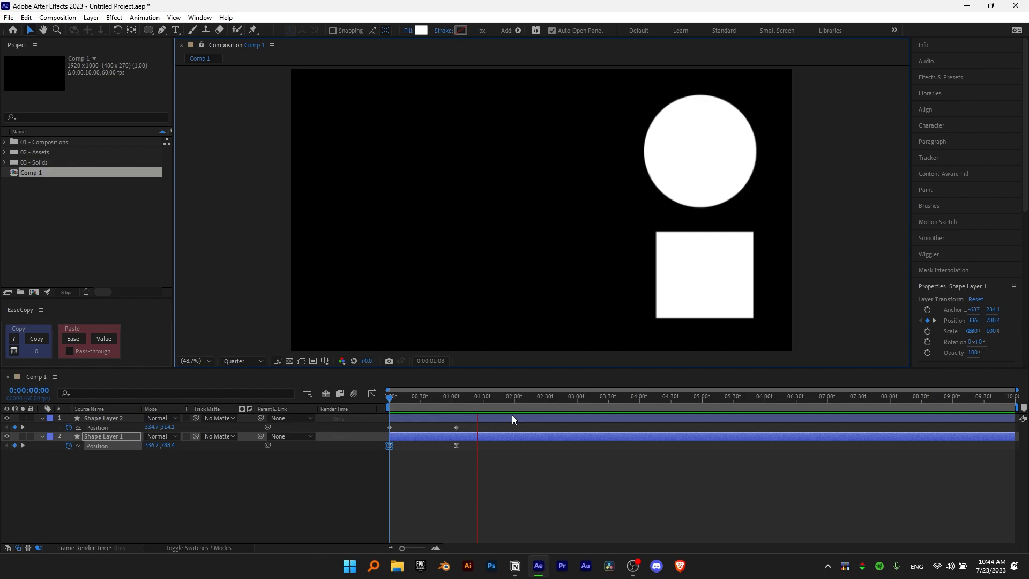
{"action": "key", "text": "space"}
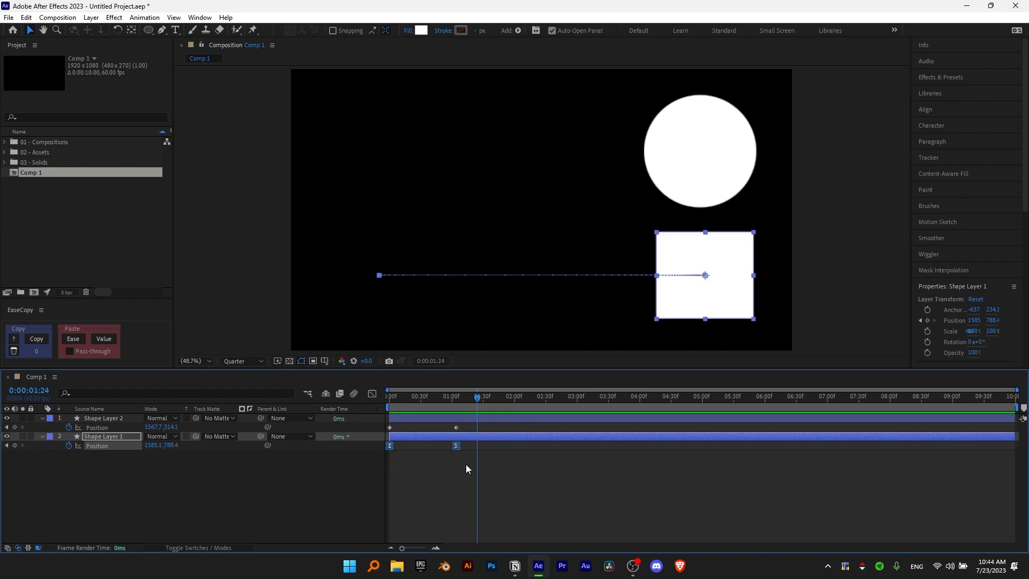
Examine the speed curve of the square's Position keyframes in the graph editor
{"action": "left_click", "coordinate": [372, 393]}
{"action": "left_click", "coordinate": [370, 394]}
{"action": "left_click_drag", "start_coordinate": [474, 471], "coordinate": [376, 438]}
{"action": "left_click", "coordinate": [371, 397]}
{"action": "left_click", "coordinate": [371, 397]}
Apply Easy Ease to both of the circle's Position keyframes and return the playhead to the start
{"action": "left_click_drag", "start_coordinate": [474, 431], "coordinate": [382, 421]}
{"action": "left_click_drag", "start_coordinate": [403, 397], "coordinate": [385, 399]}
{"action": "key", "text": "F9"}
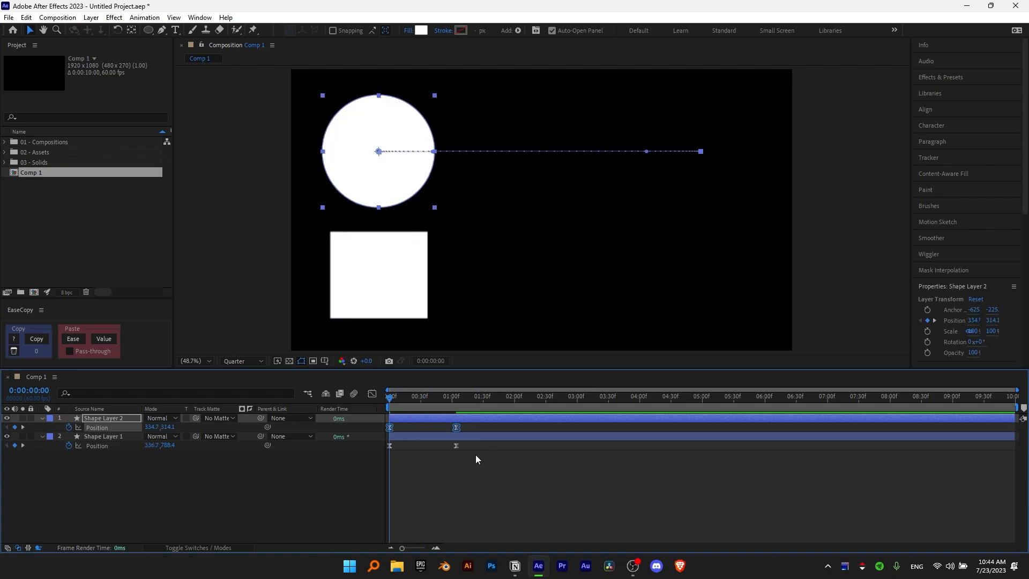
Try to match the circle's Position speed curve to the square's by adjusting its ease handles in the graph editor
{"action": "left_click_drag", "start_coordinate": [475, 455], "coordinate": [381, 418]}
{"action": "left_click", "coordinate": [374, 393]}
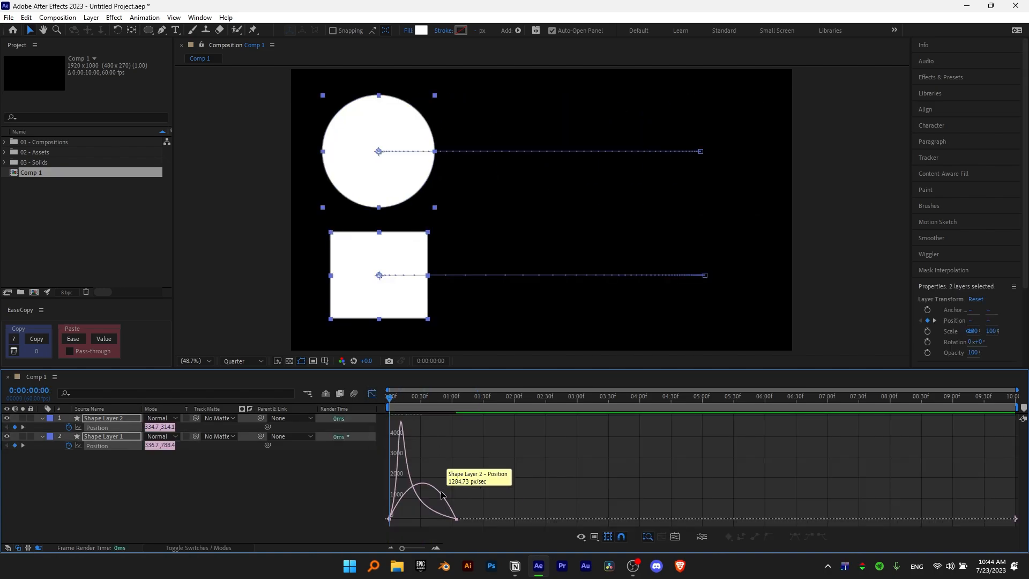
{"action": "left_click", "coordinate": [442, 491]}
{"action": "left_click_drag", "start_coordinate": [443, 516], "coordinate": [405, 518]}
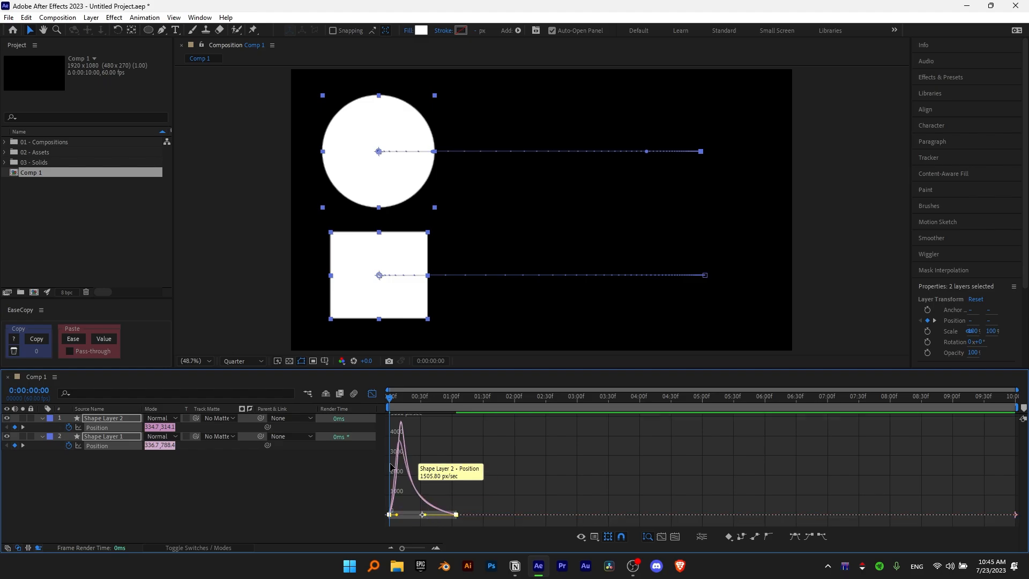
{"action": "left_click", "coordinate": [372, 393]}
Copy the easing of the square's Position keyframes with EaseCopy and paste only the ease onto the circle's Position keyframes
{"action": "left_click_drag", "start_coordinate": [481, 461], "coordinate": [379, 439]}
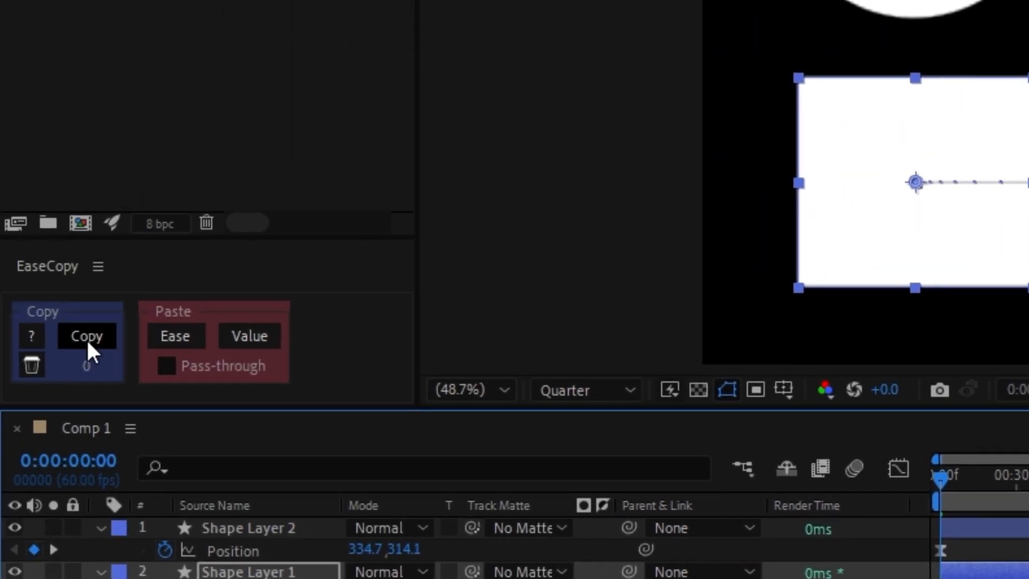
{"action": "left_click", "coordinate": [86, 339]}
{"action": "left_click_drag", "start_coordinate": [654, 380], "coordinate": [247, 344]}
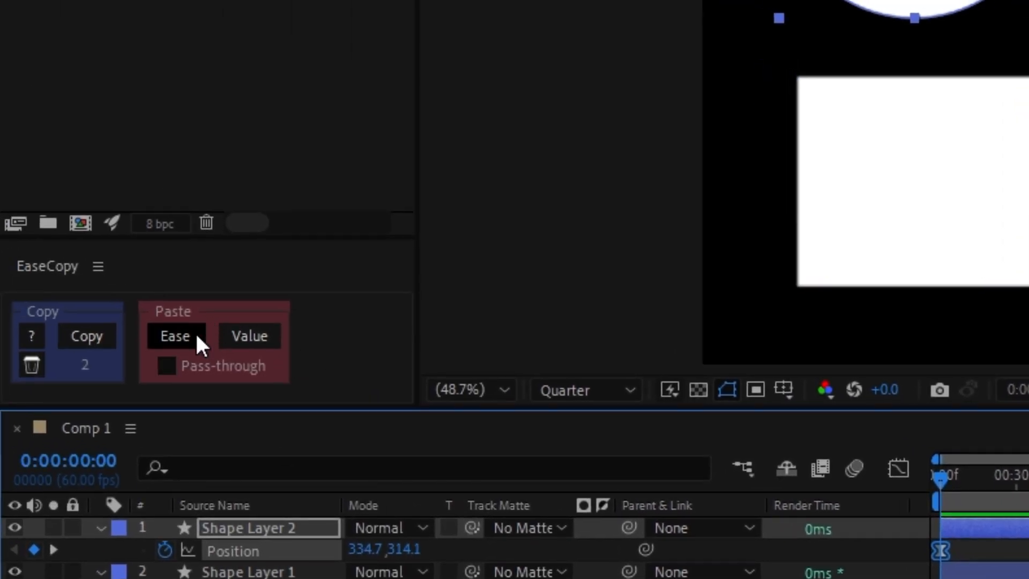
{"action": "left_click", "coordinate": [195, 333]}
Compare both shapes' speed curves in the graph editor and preview their motion
{"action": "left_click", "coordinate": [895, 467]}
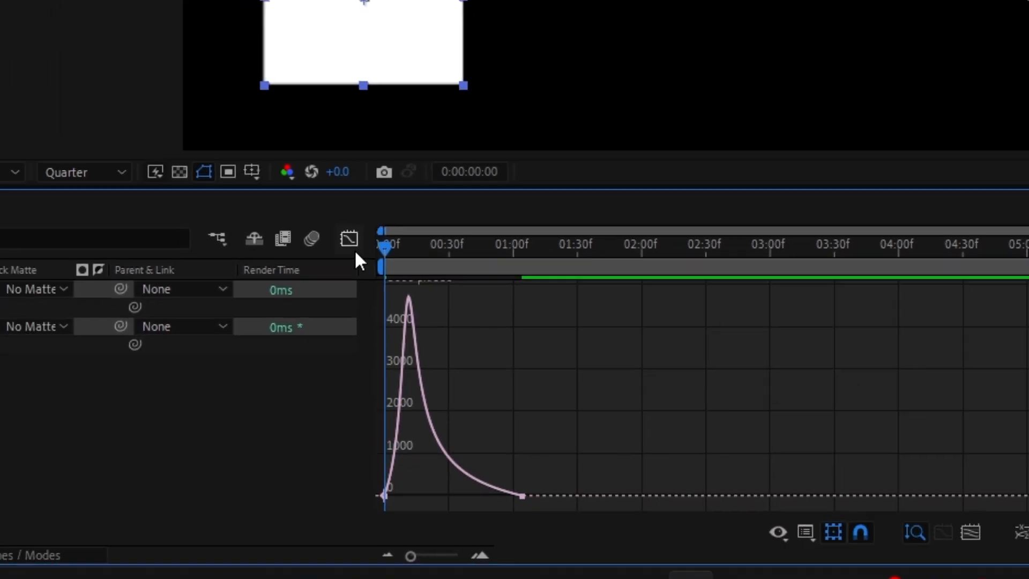
{"action": "left_click", "coordinate": [341, 186]}
{"action": "key", "text": "space"}
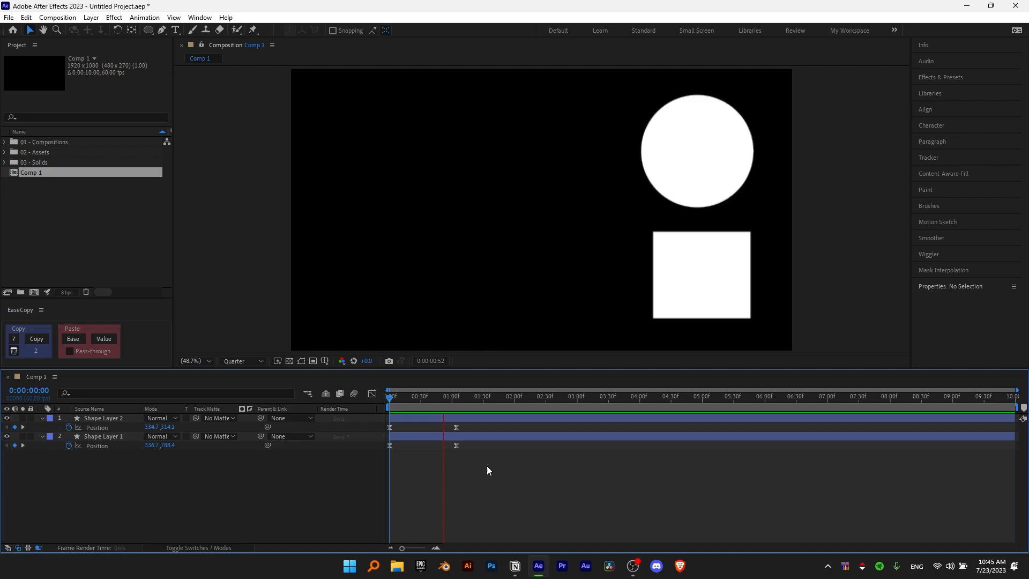
{"action": "key", "text": "space"}
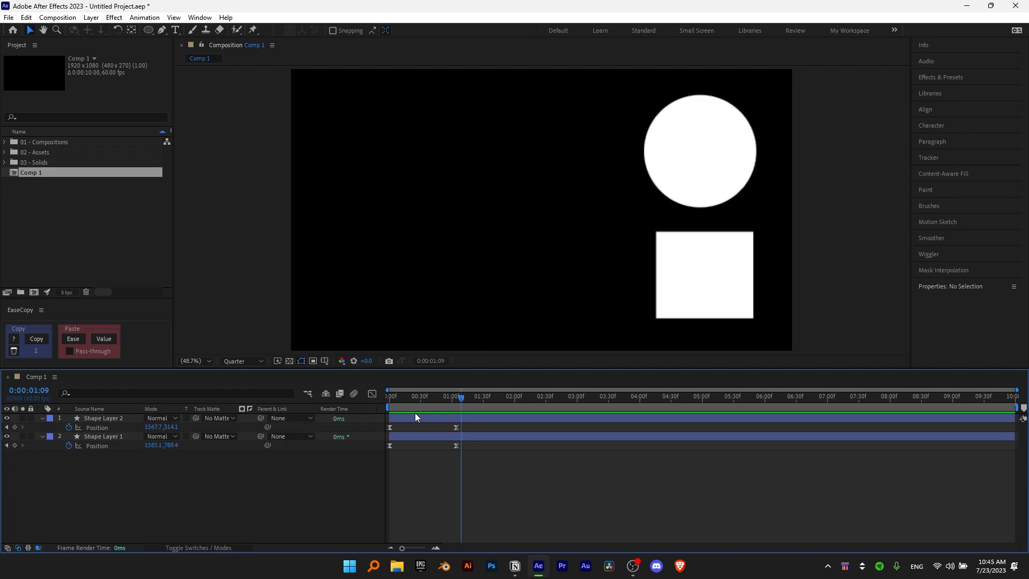
Delete the circle's Position keyframes and move the circle to the horizontal centre of the composition
{"action": "left_click", "coordinate": [105, 446]}
{"action": "left_click", "coordinate": [111, 426]}
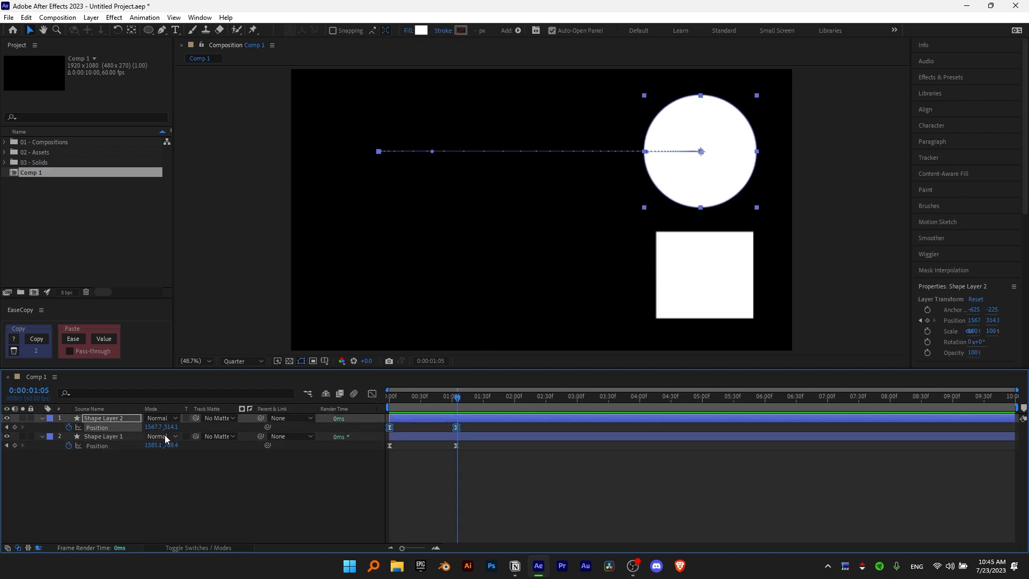
{"action": "key", "text": "Home"}
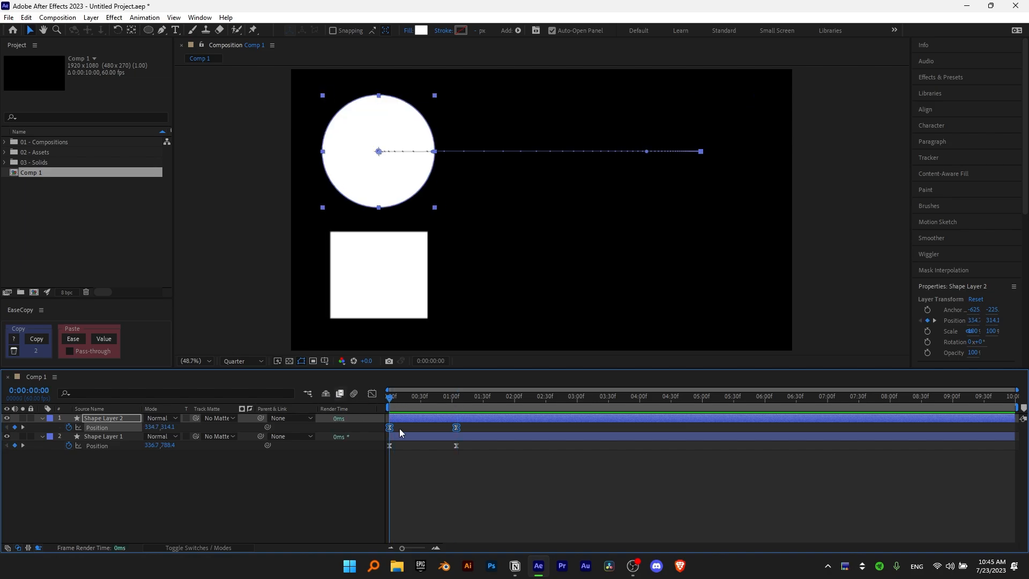
{"action": "key", "text": "Delete"}
{"action": "left_click_drag", "start_coordinate": [396, 186], "coordinate": [556, 186]}
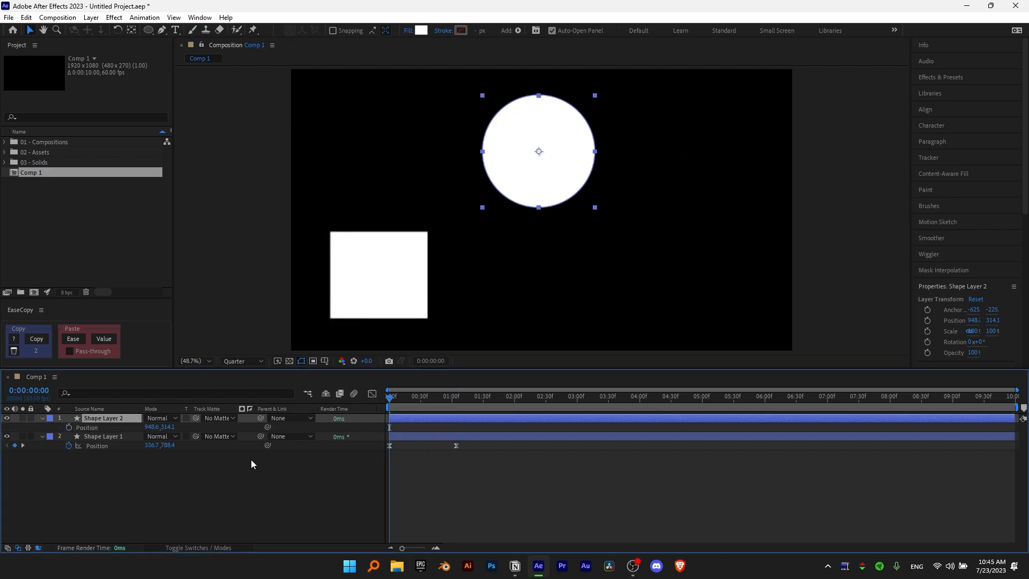
Animate the circle's Scale from 12% at the start to 120% at 0:00:01:04
{"action": "left_click", "coordinate": [69, 427]}
{"action": "left_click_drag", "start_coordinate": [166, 427], "coordinate": [128, 428]}
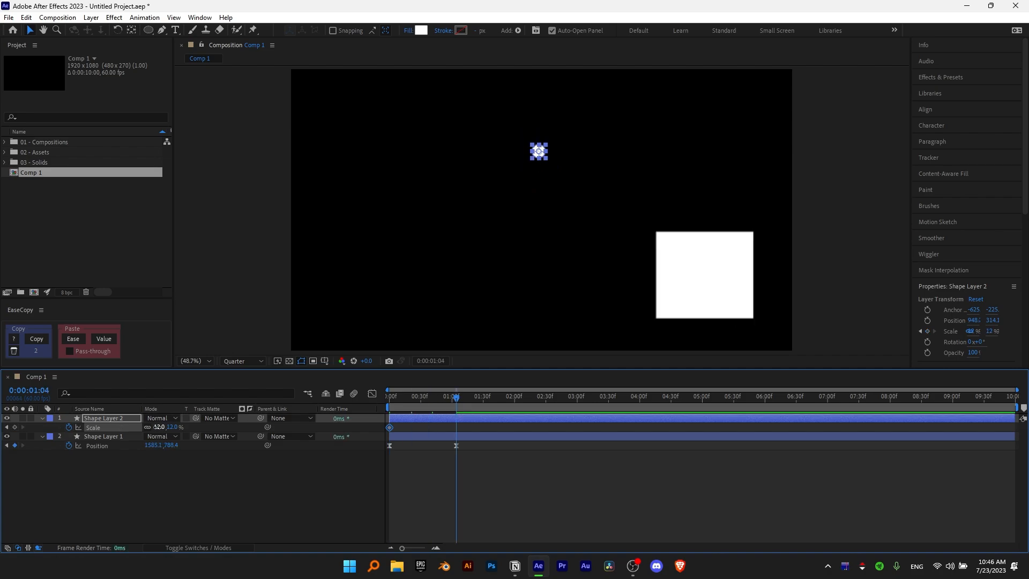
{"action": "type", "text": "120"}
{"action": "key", "text": "Return"}
Copy the easing of the square's Position keyframes with EaseCopy and paste only the ease onto the circle's Scale keyframes
{"action": "left_click_drag", "start_coordinate": [470, 459], "coordinate": [368, 445]}
{"action": "left_click", "coordinate": [37, 339]}
{"action": "left_click_drag", "start_coordinate": [475, 435], "coordinate": [361, 430]}
{"action": "left_click", "coordinate": [63, 338]}
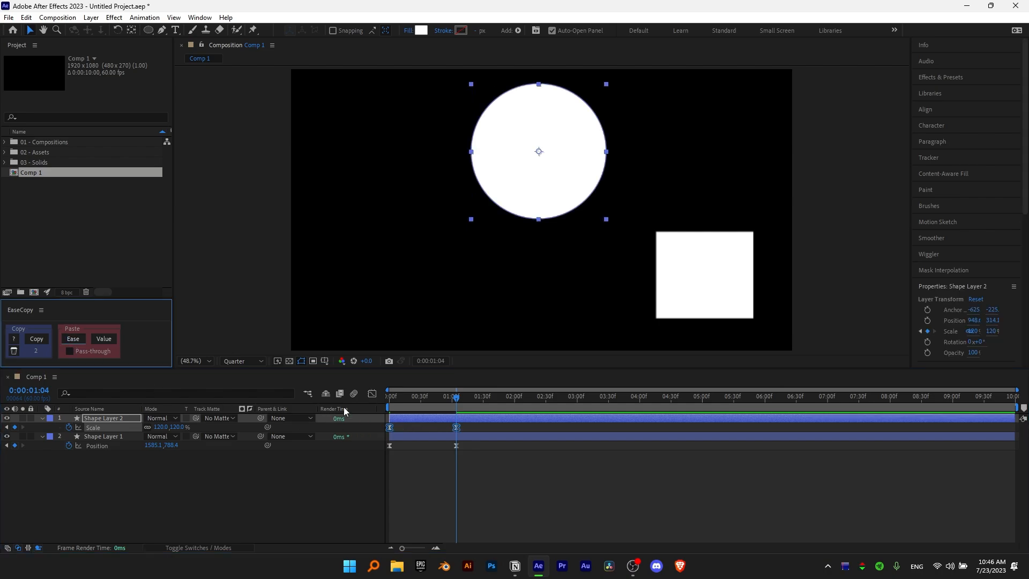
Check the circle's Scale curve in the graph editor and preview both shapes from the start
{"action": "left_click", "coordinate": [372, 393]}
{"action": "left_click", "coordinate": [369, 394]}
{"action": "key", "text": "Home"}
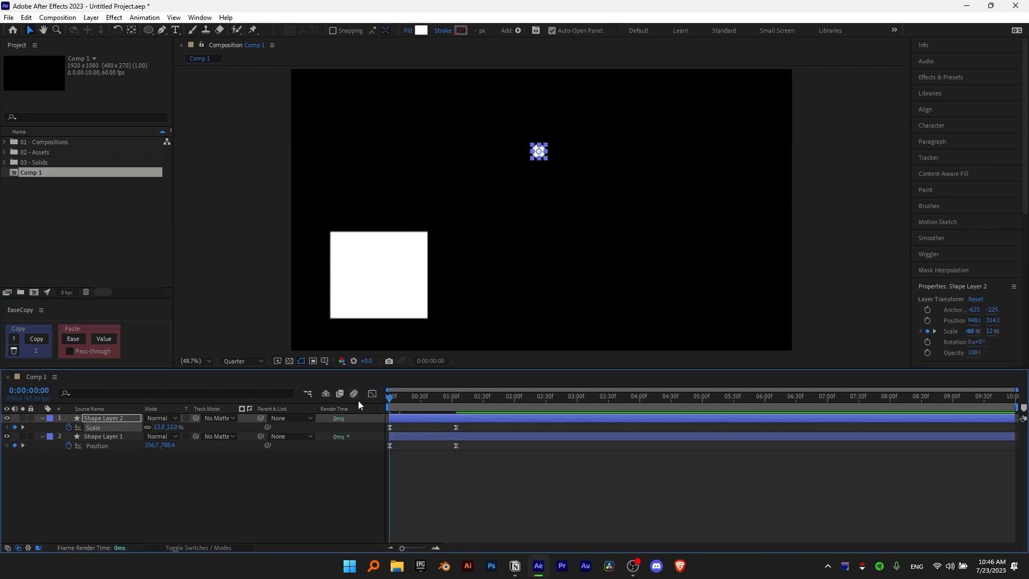
{"action": "key", "text": "space"}
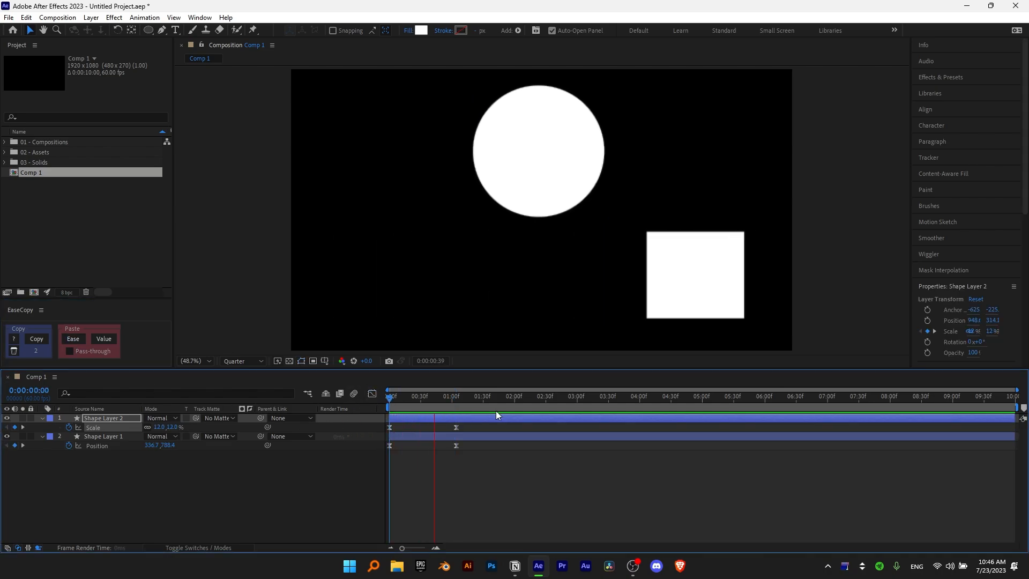
{"action": "key", "text": "space"}
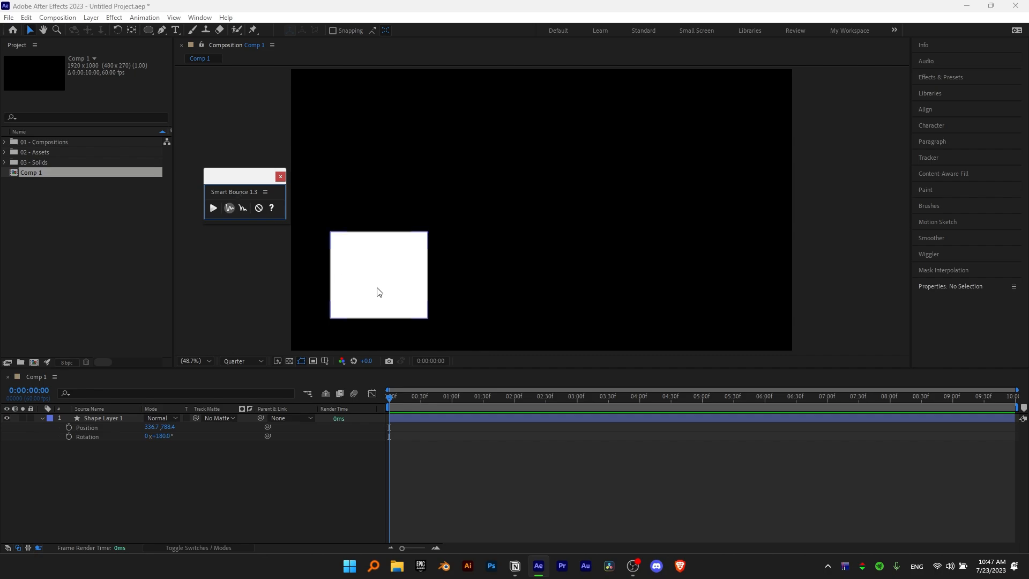
Move the square to about 281, 800 and animate its Position from there to X 1000 at 0:00:01:00
{"action": "left_click", "coordinate": [379, 292]}
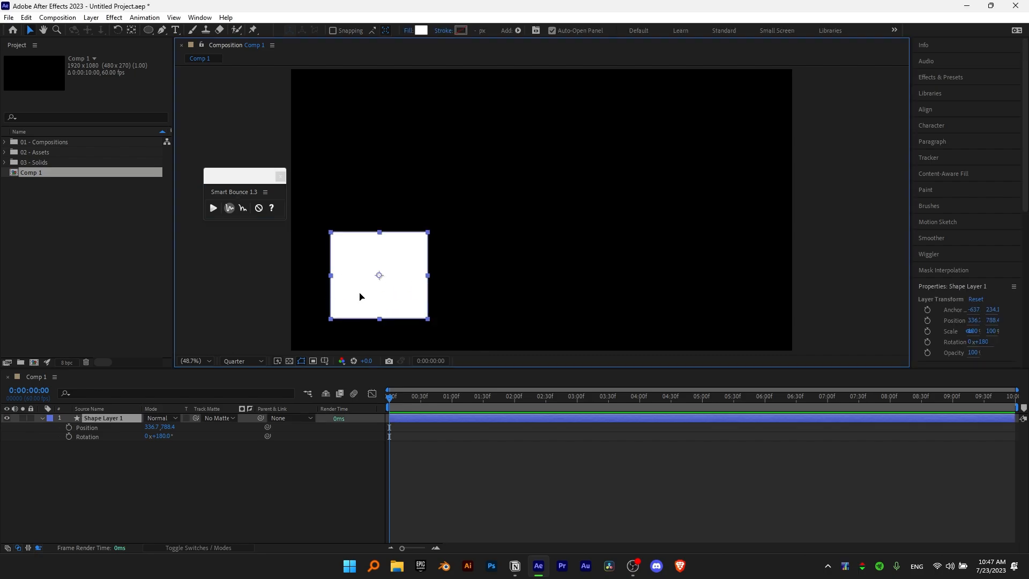
{"action": "mouse_move", "coordinate": [360, 297]}
{"action": "left_mouse_down"}
{"action": "mouse_move", "coordinate": [601, 296]}
{"action": "mouse_move", "coordinate": [370, 290]}
{"action": "mouse_move", "coordinate": [342, 292]}
{"action": "mouse_move", "coordinate": [578, 295]}
{"action": "mouse_move", "coordinate": [346, 300]}
{"action": "left_mouse_up"}
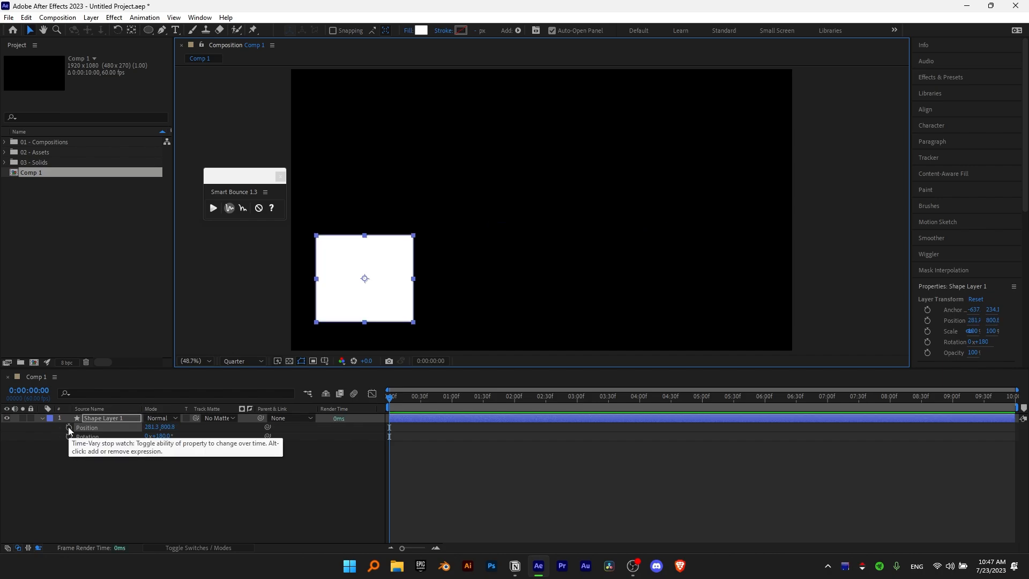
{"action": "left_click", "coordinate": [68, 427]}
{"action": "left_click_drag", "start_coordinate": [400, 400], "coordinate": [452, 402]}
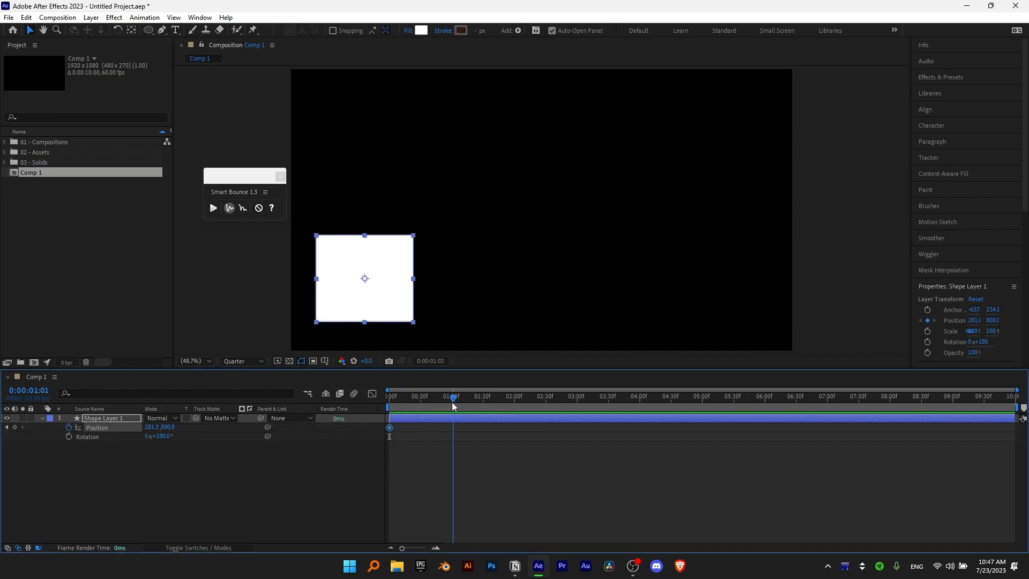
{"action": "left_click_drag", "start_coordinate": [155, 427], "coordinate": [536, 427]}
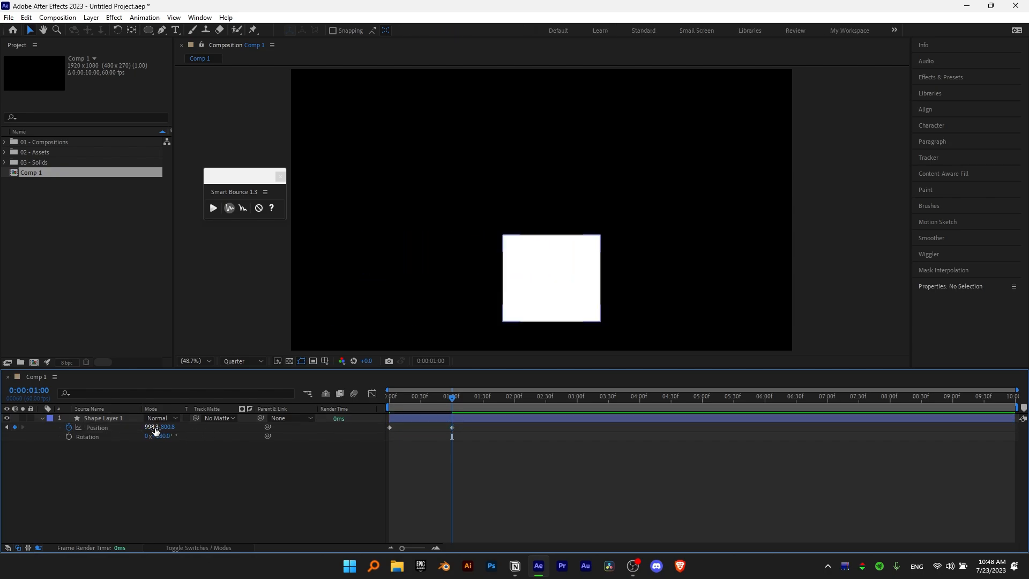
{"action": "left_click", "coordinate": [161, 427]}
{"action": "type", "text": "1000"}
{"action": "key", "text": "Return"}
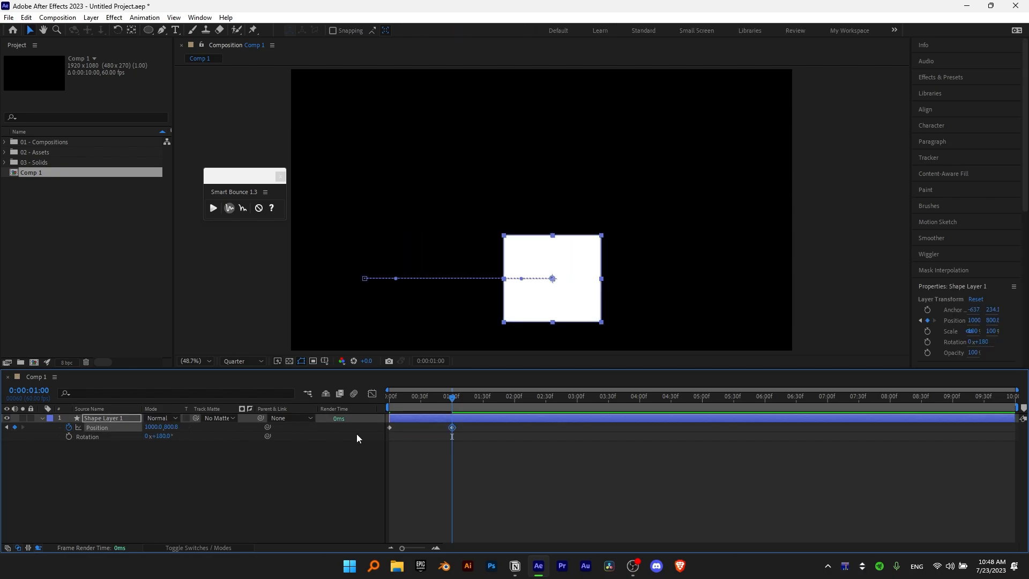
Build a manual bounce for the square with intermediate overshoot Position keyframes before one second, and apply Easy Ease to all its Position keyframes
{"action": "left_click", "coordinate": [422, 397]}
{"action": "left_click_drag", "start_coordinate": [482, 306], "coordinate": [633, 308]}
{"action": "left_click_drag", "start_coordinate": [426, 399], "coordinate": [443, 404]}
{"action": "left_click_drag", "start_coordinate": [559, 299], "coordinate": [587, 298]}
{"action": "left_click_drag", "start_coordinate": [474, 437], "coordinate": [355, 421]}
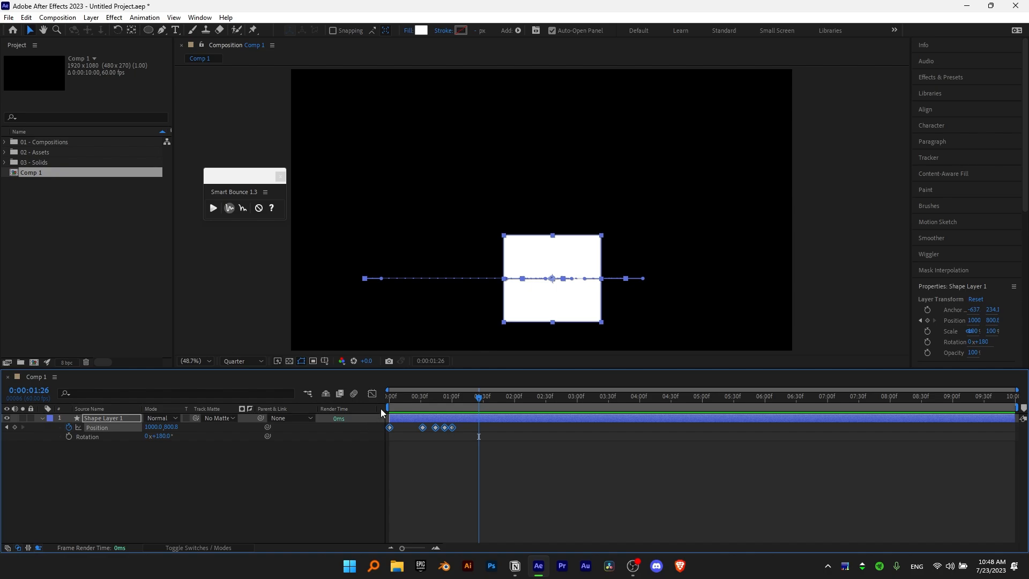
{"action": "key", "text": "F9"}
Preview the square's hand-keyframed bounce twice
{"action": "key", "text": "Home"}
{"action": "key", "text": "space"}
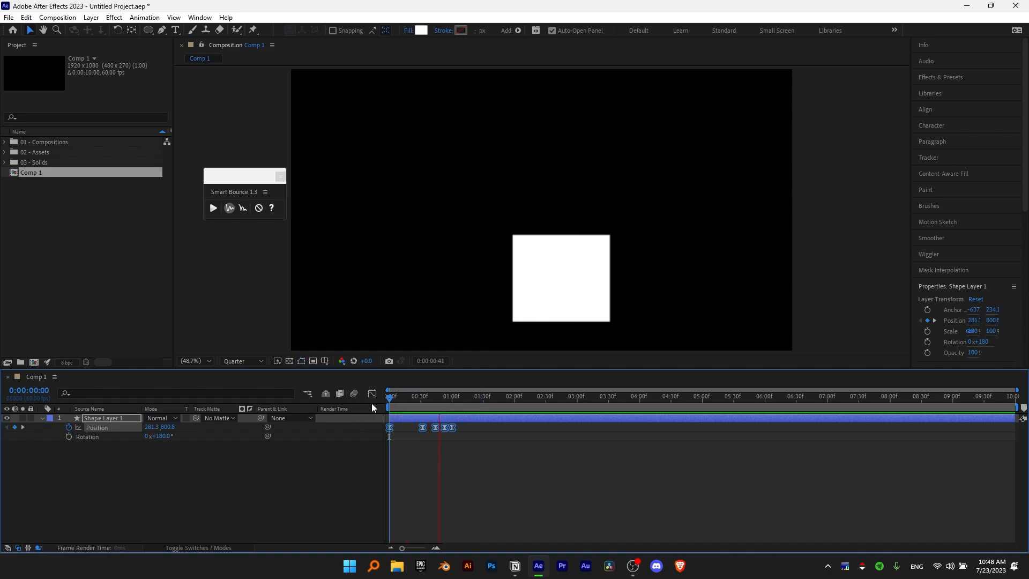
{"action": "key", "text": "space"}
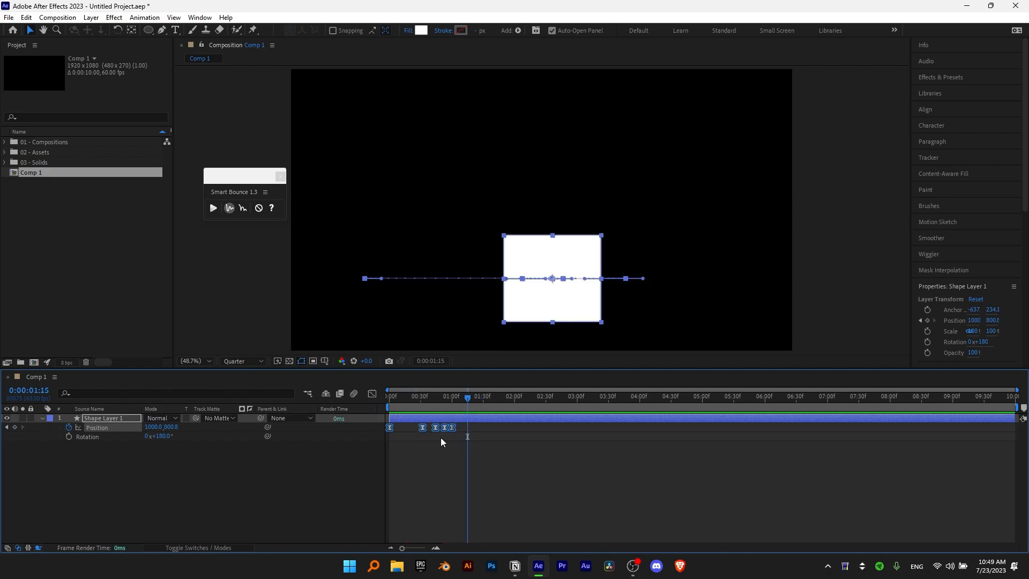
{"action": "left_click_drag", "start_coordinate": [430, 404], "coordinate": [410, 410]}
{"action": "key", "text": "space"}
{"action": "key", "text": "space"}
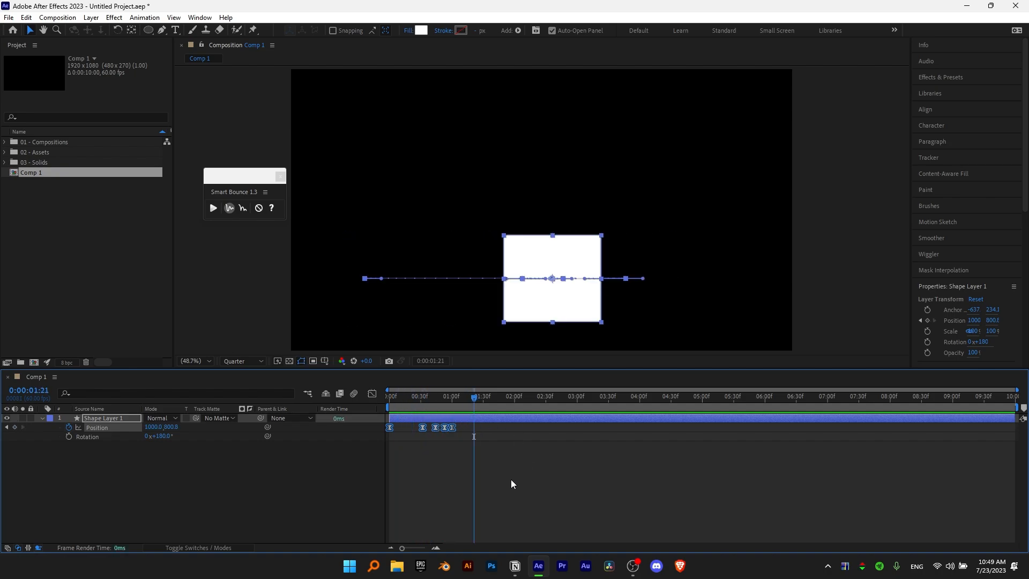
Replace the square's bounce keyframes with a simple Position move from X 287 at the start to X 1176 at 0:00:00:13
{"action": "key", "text": "Delete"}
{"action": "left_click_drag", "start_coordinate": [417, 402], "coordinate": [349, 408]}
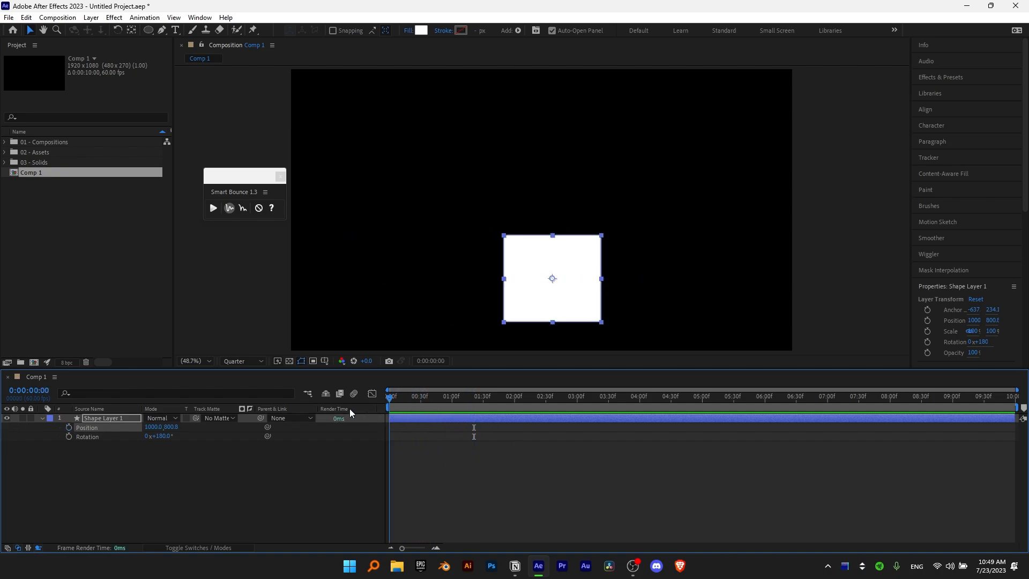
{"action": "left_click_drag", "start_coordinate": [157, 431], "coordinate": [90, 436]}
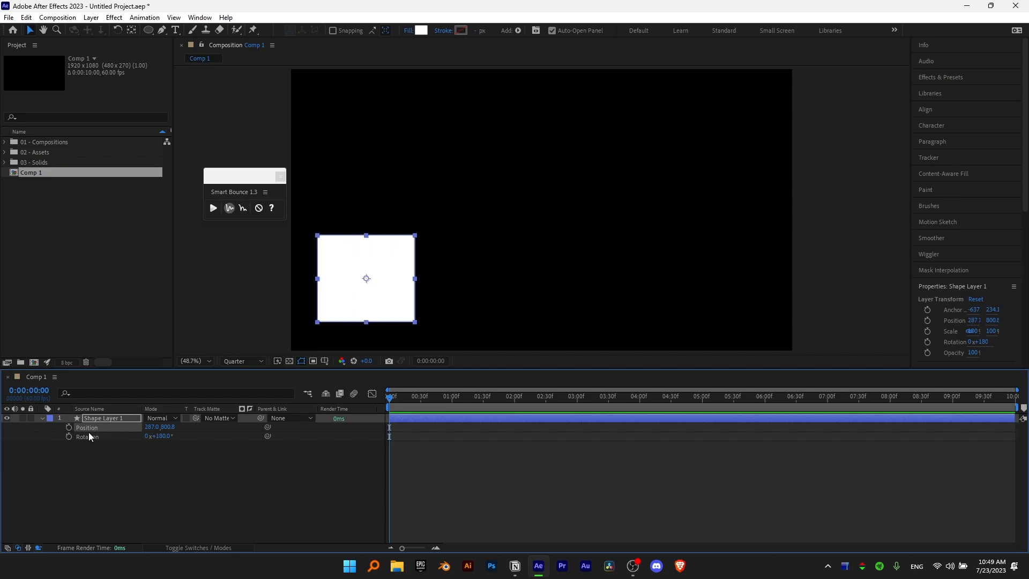
{"action": "left_click_drag", "start_coordinate": [391, 412], "coordinate": [402, 414]}
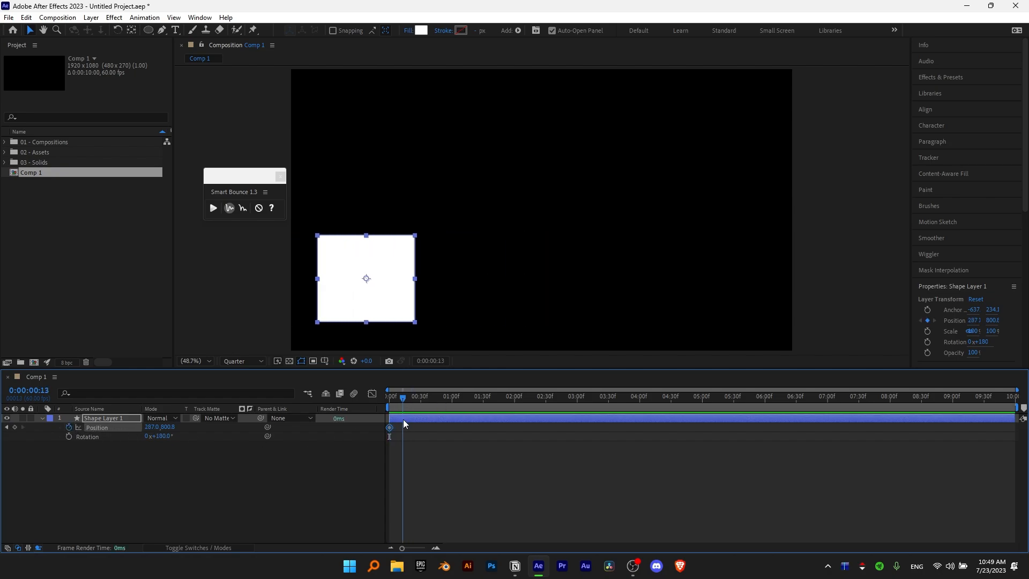
{"action": "left_click_drag", "start_coordinate": [175, 427], "coordinate": [630, 434]}
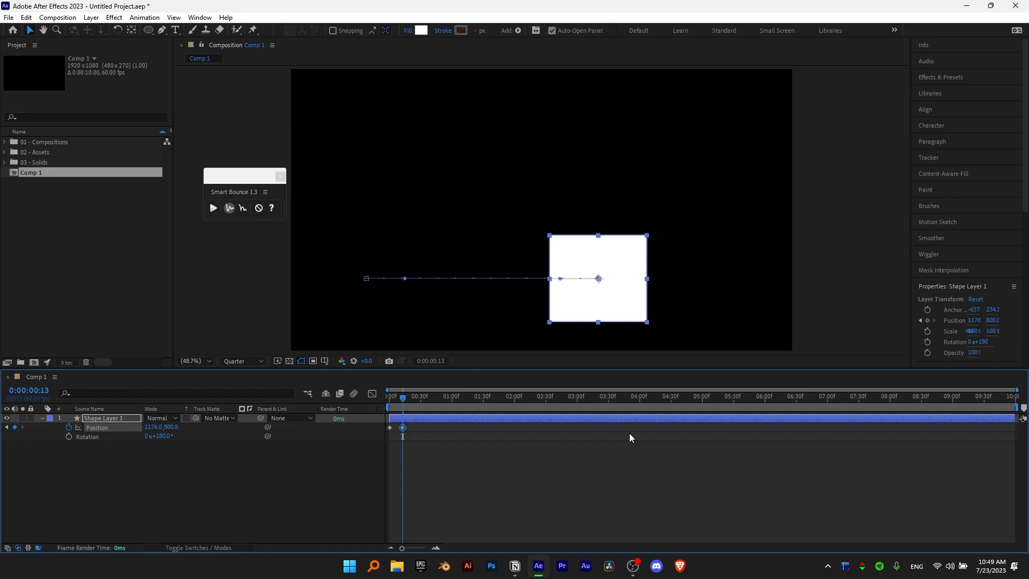
Apply Smart Bounce's Elastic animation to both of the square's Position keyframes and move the plugin panel clear of the square
{"action": "left_click_drag", "start_coordinate": [425, 455], "coordinate": [384, 425]}
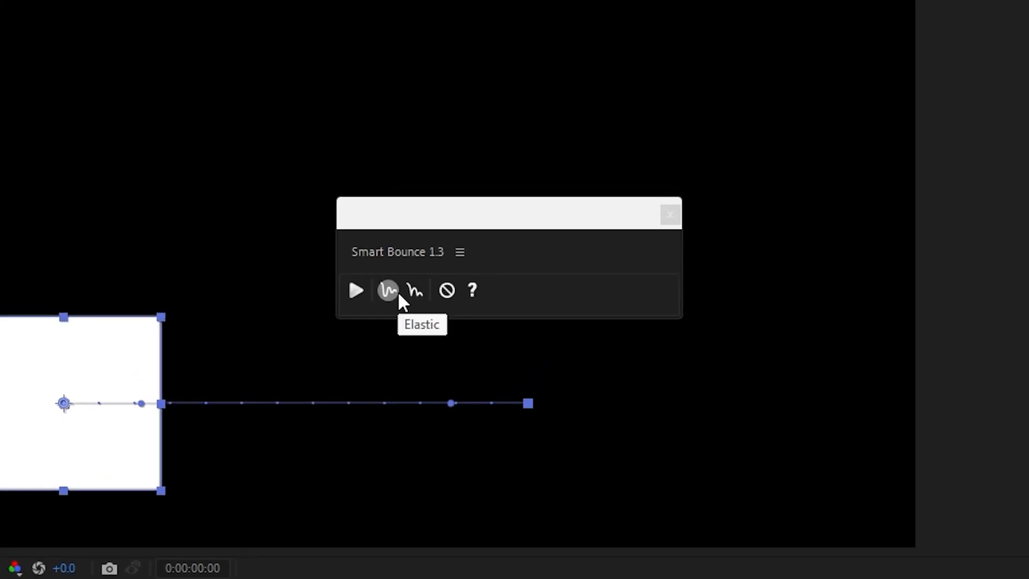
{"action": "left_click", "coordinate": [527, 226]}
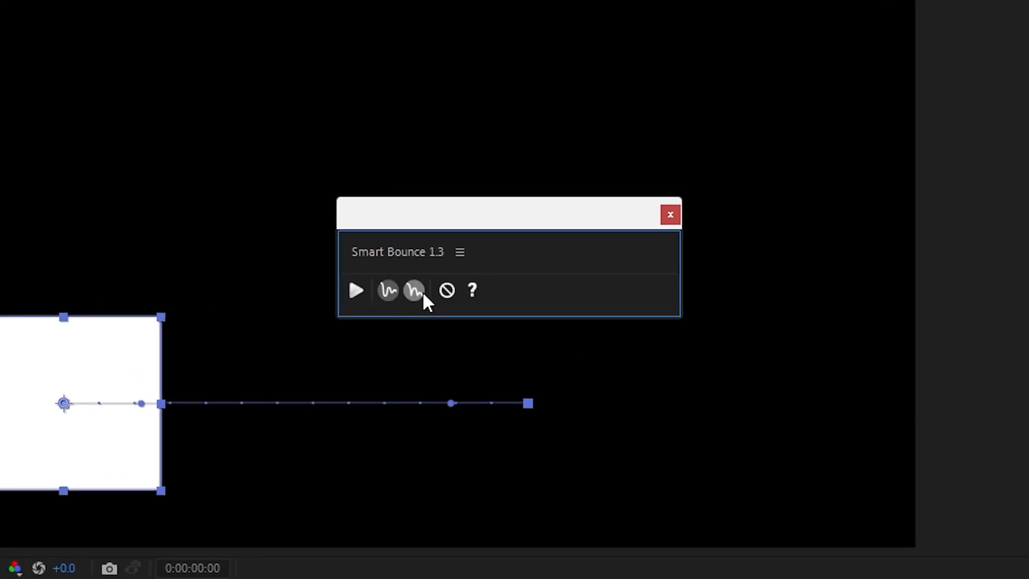
{"action": "left_click", "coordinate": [356, 290]}
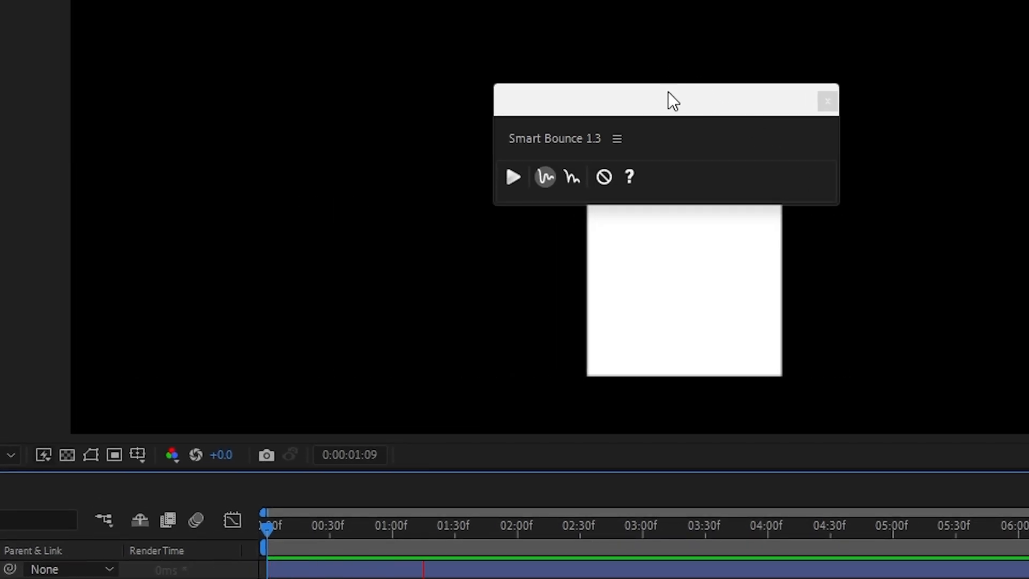
{"action": "left_click_drag", "start_coordinate": [668, 98], "coordinate": [932, 0]}
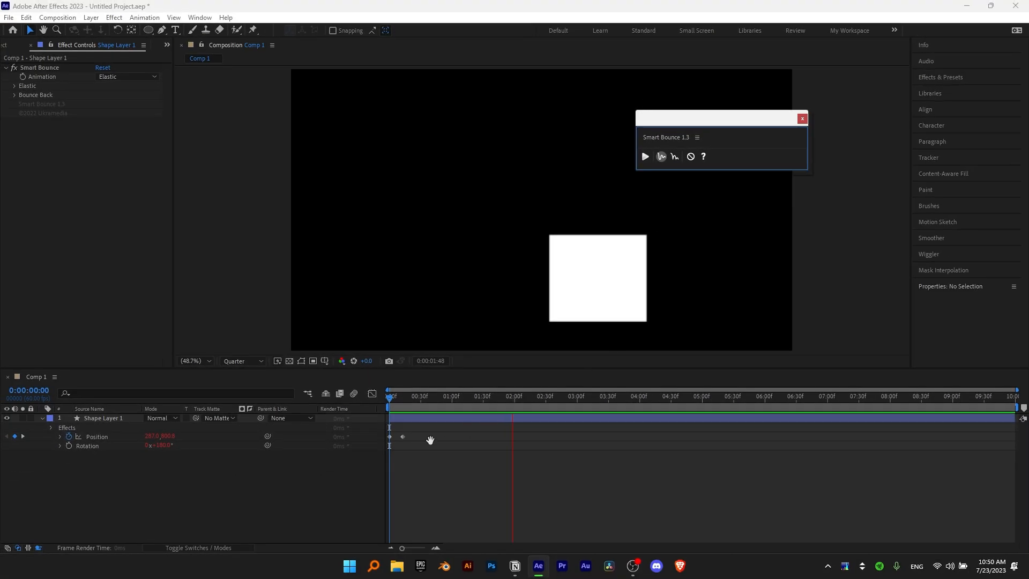
{"action": "left_click", "coordinate": [430, 440]}
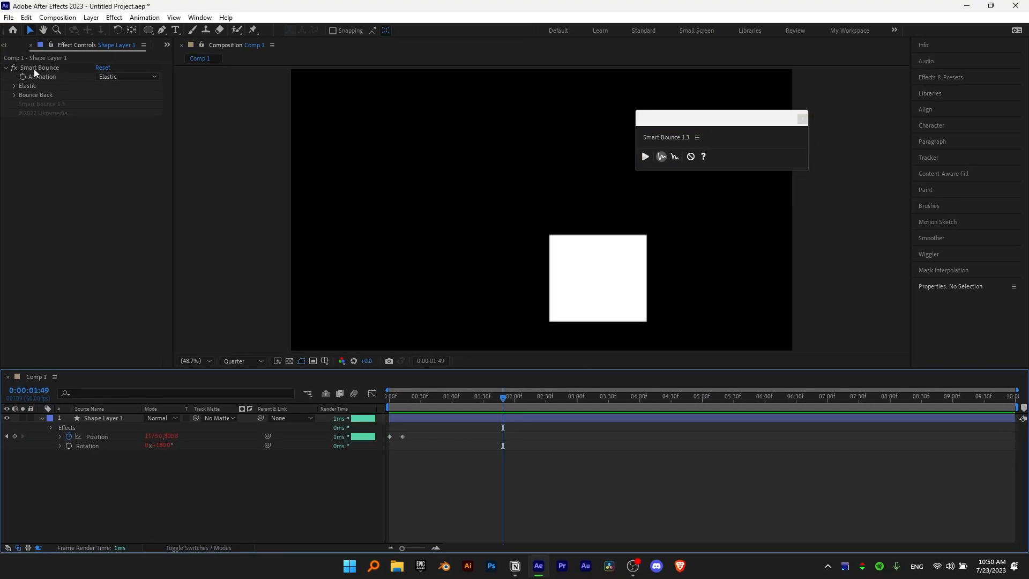
Try an Amplitude of 10 in Smart Bounce's Elastic settings and check the overshoot just after the last keyframe
{"action": "left_click", "coordinate": [35, 69]}
{"action": "left_click", "coordinate": [14, 86]}
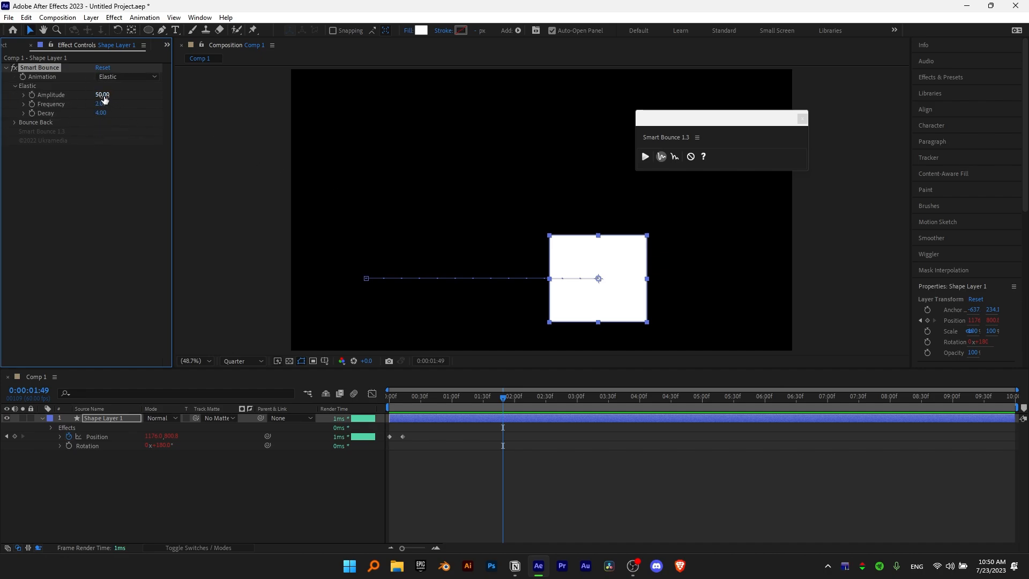
{"action": "type", "text": "10"}
{"action": "key", "text": "Return"}
{"action": "mouse_move", "coordinate": [401, 399]}
{"action": "left_mouse_down"}
{"action": "mouse_move", "coordinate": [367, 400]}
{"action": "mouse_move", "coordinate": [420, 405]}
{"action": "mouse_move", "coordinate": [409, 403]}
{"action": "left_mouse_up"}
Set the Elastic Amplitude to 25 and preview the square's motion from the start
{"action": "left_click", "coordinate": [97, 97]}
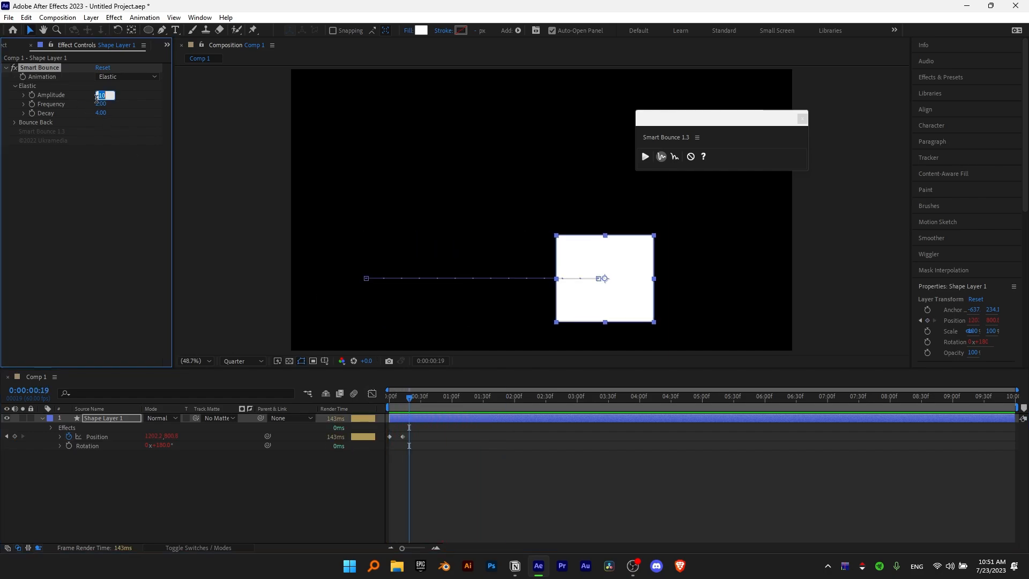
{"action": "type", "text": "25"}
{"action": "key", "text": "Return"}
{"action": "left_click_drag", "start_coordinate": [408, 397], "coordinate": [370, 400]}
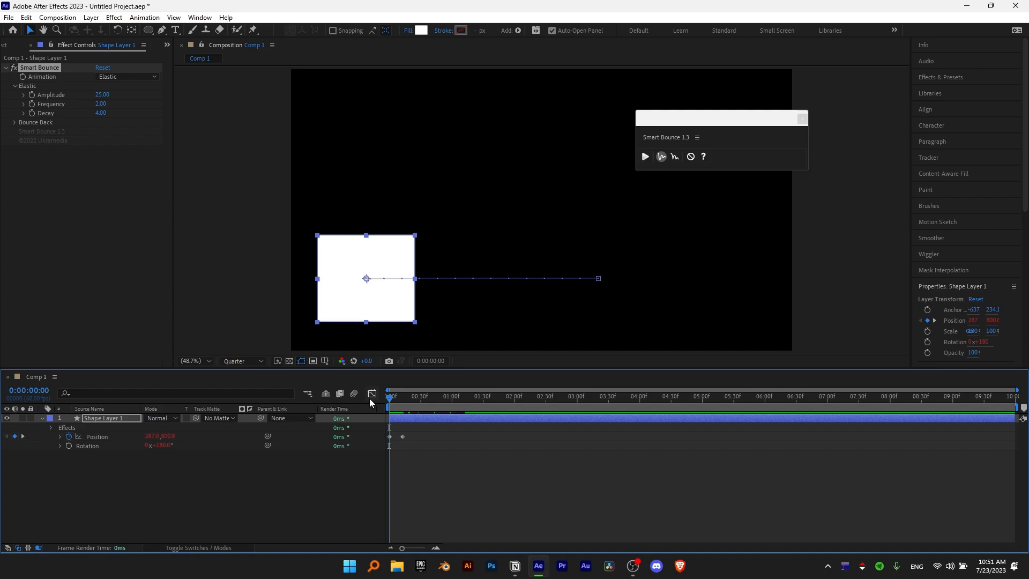
{"action": "key", "text": "space"}
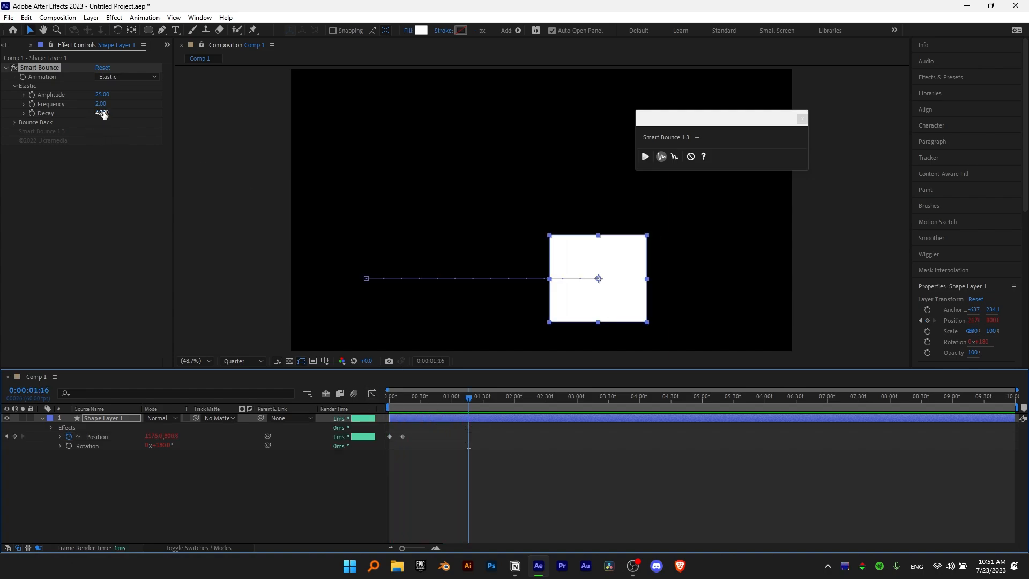
Set the Elastic Frequency to 4 and preview the square's motion from the start
{"action": "left_click", "coordinate": [101, 105]}
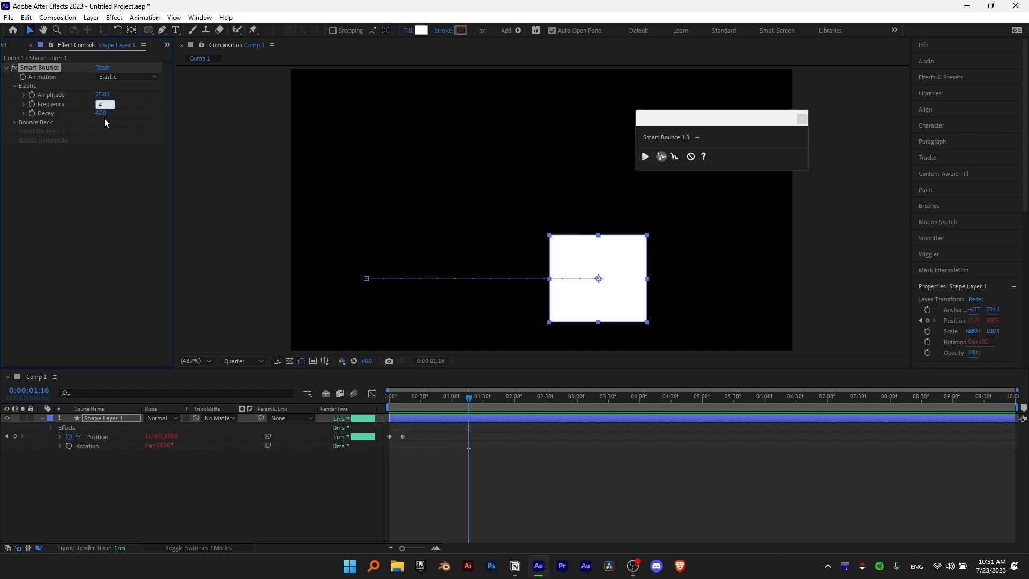
{"action": "type", "text": "4"}
{"action": "key", "text": "Return"}
{"action": "left_click", "coordinate": [384, 399]}
{"action": "key", "text": "space"}
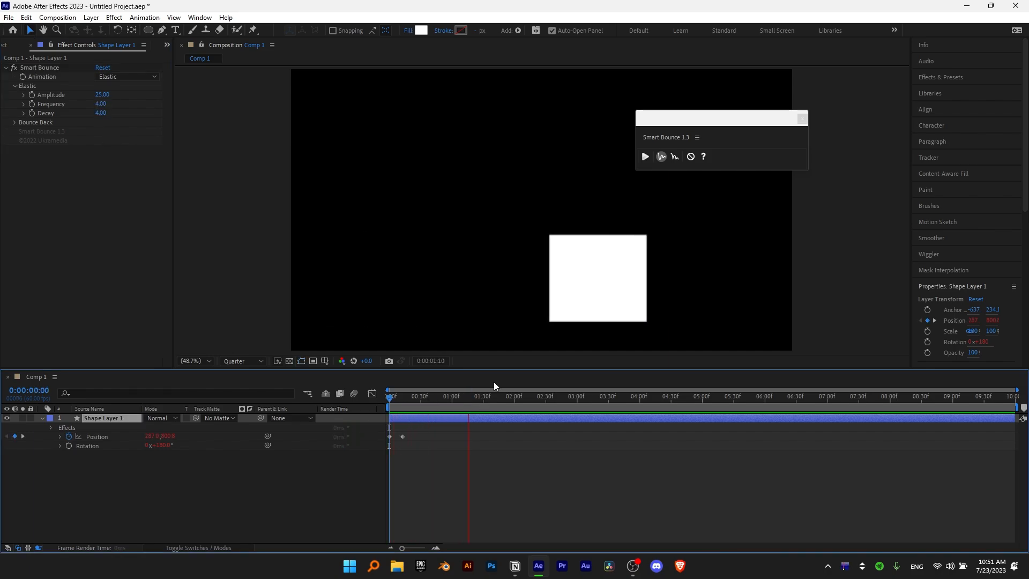
{"action": "key", "text": "space"}
Try an Elastic Decay of 0 and preview the square's motion from the start
{"action": "left_click", "coordinate": [100, 112]}
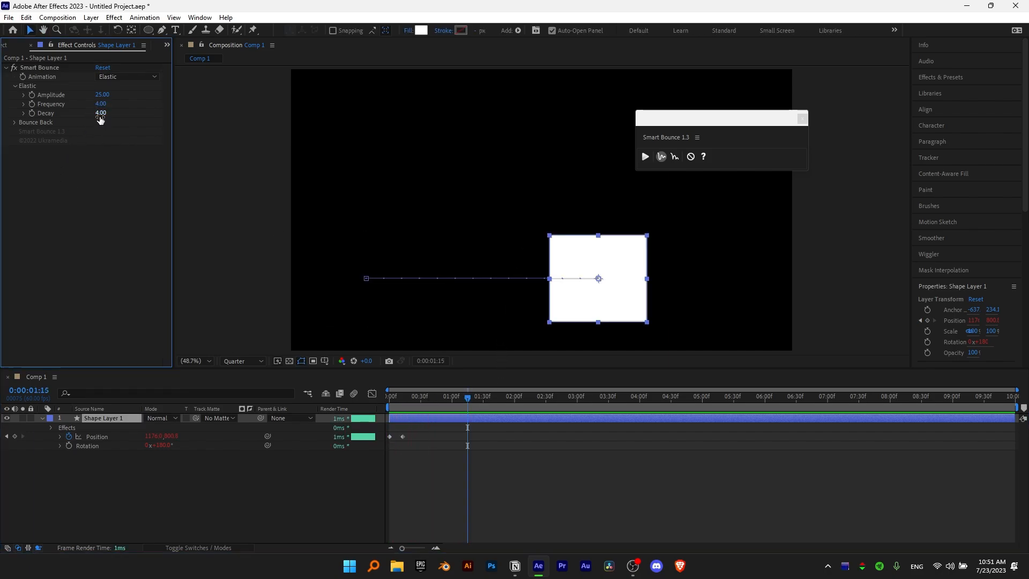
{"action": "type", "text": "0"}
{"action": "key", "text": "Return"}
{"action": "left_click_drag", "start_coordinate": [396, 395], "coordinate": [359, 401]}
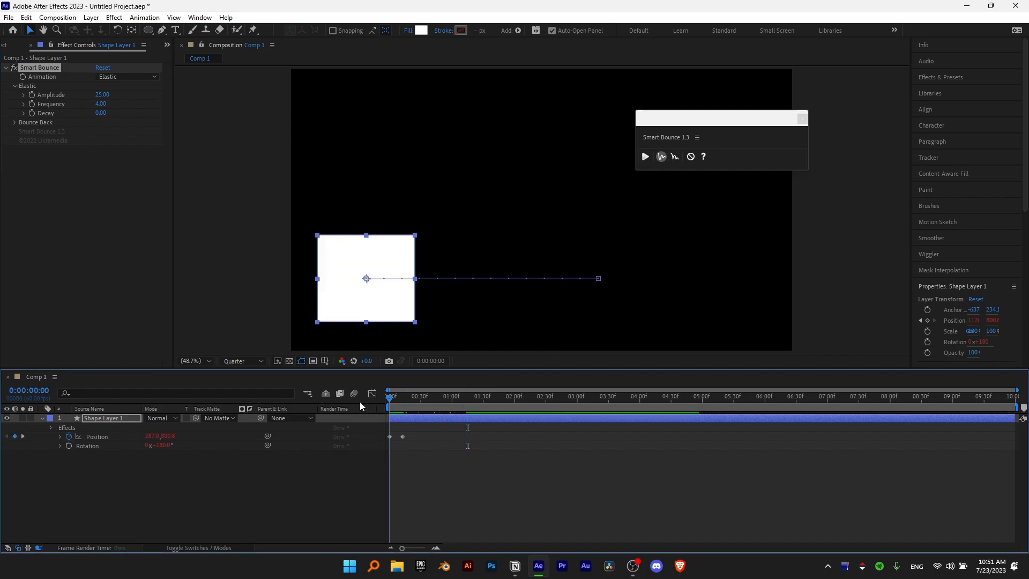
{"action": "key", "text": "space"}
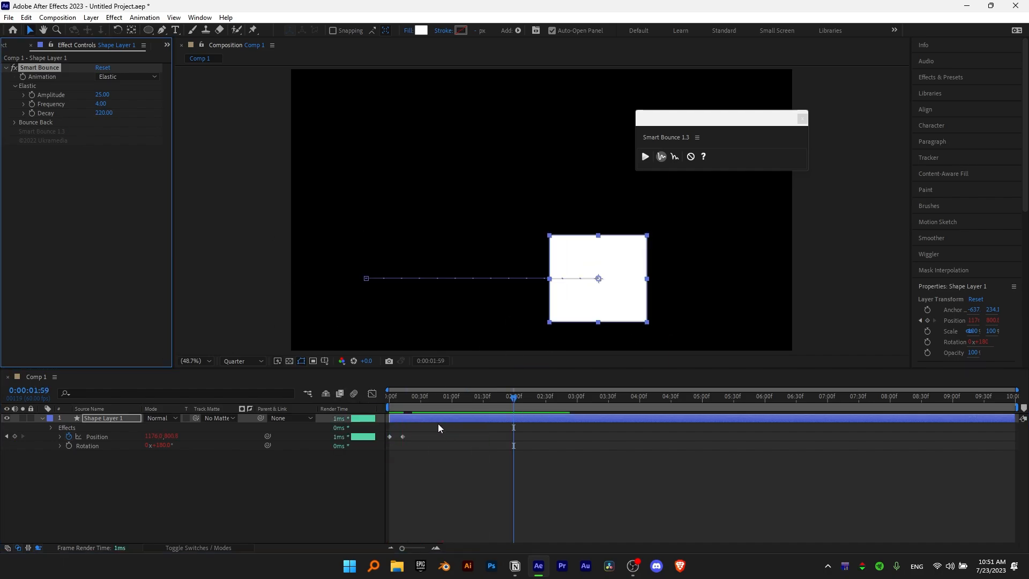
Preview the square's motion from the start, set the Elastic Decay to 4, and preview it again
{"action": "left_click_drag", "start_coordinate": [403, 397], "coordinate": [368, 403]}
{"action": "key", "text": "space"}
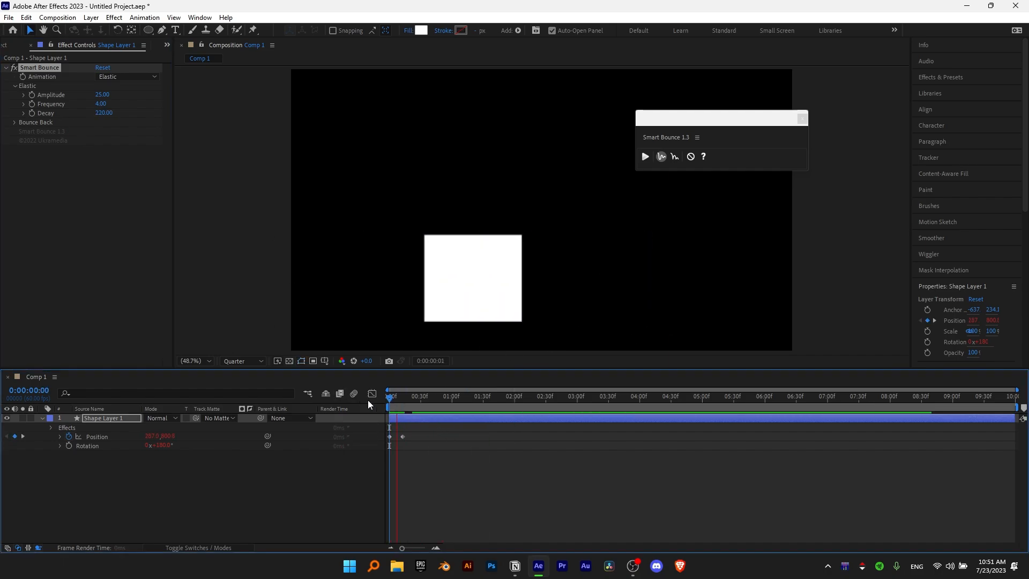
{"action": "left_click", "coordinate": [103, 113]}
{"action": "type", "text": "4"}
{"action": "key", "text": "Return"}
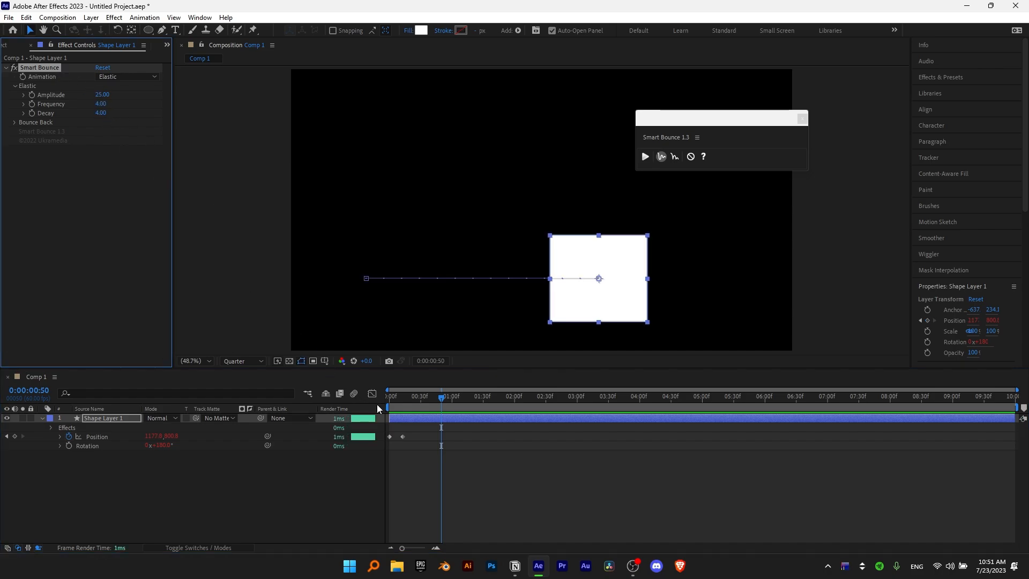
{"action": "key", "text": "Home"}
{"action": "key", "text": "space"}
{"action": "key", "text": "space"}
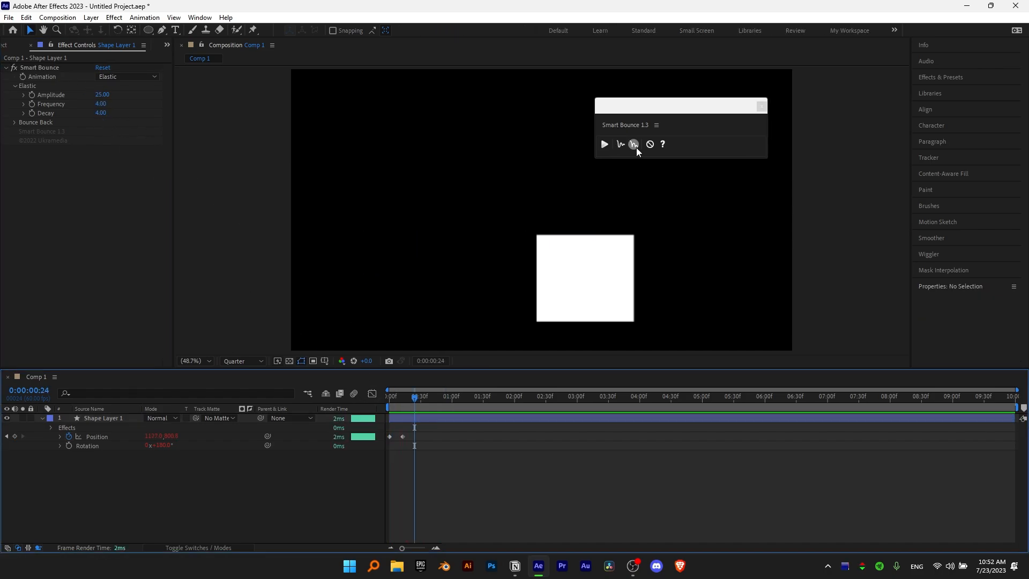
Apply the Smart Bounce Bounce Back animation to the square's Position keyframes and preview the motion from the start
{"action": "left_click", "coordinate": [635, 146]}
{"action": "left_click_drag", "start_coordinate": [409, 461], "coordinate": [358, 422]}
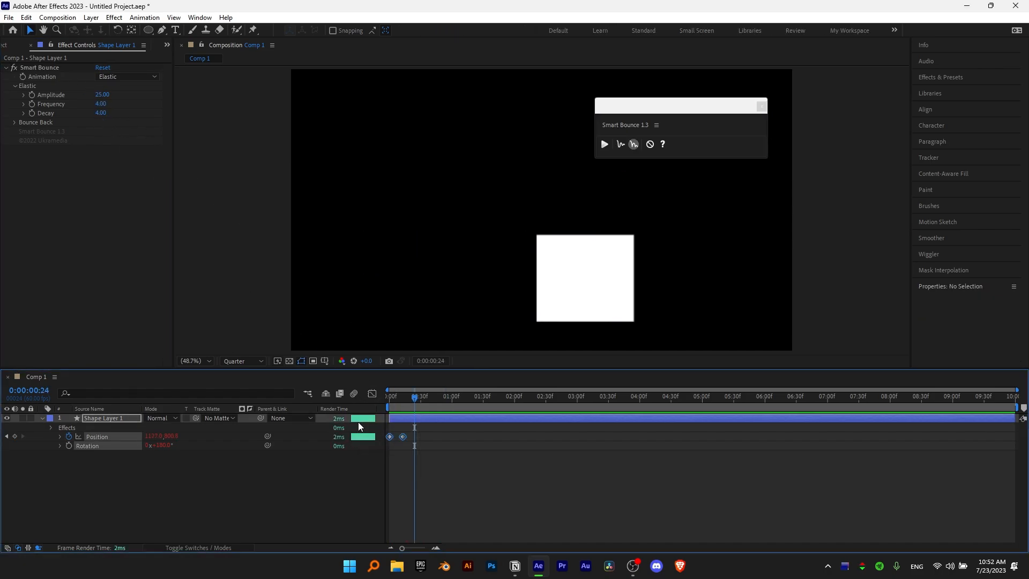
{"action": "left_click", "coordinate": [605, 145]}
{"action": "left_click_drag", "start_coordinate": [414, 398], "coordinate": [371, 403]}
{"action": "key", "text": "space"}
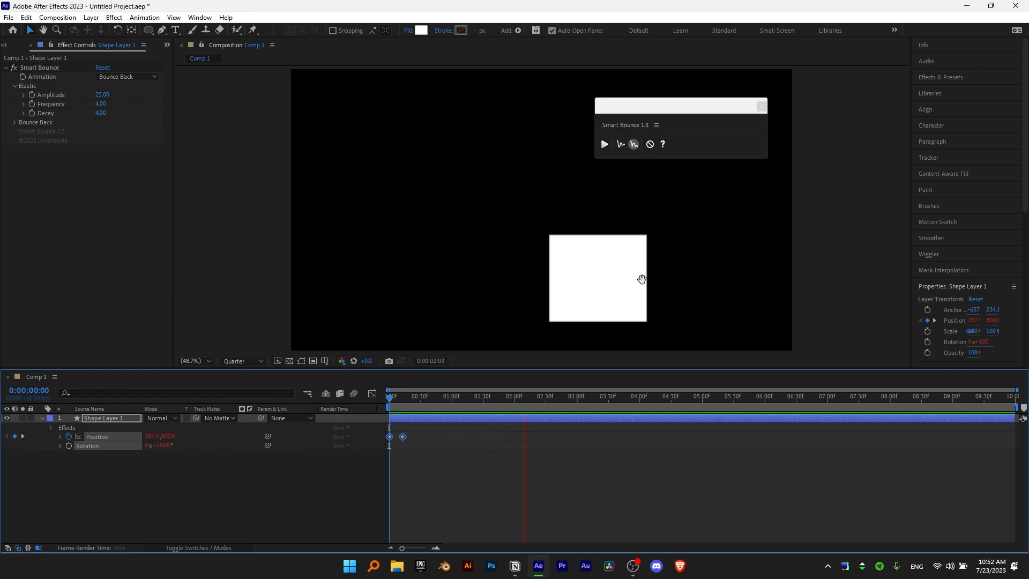
{"action": "key", "text": "space"}
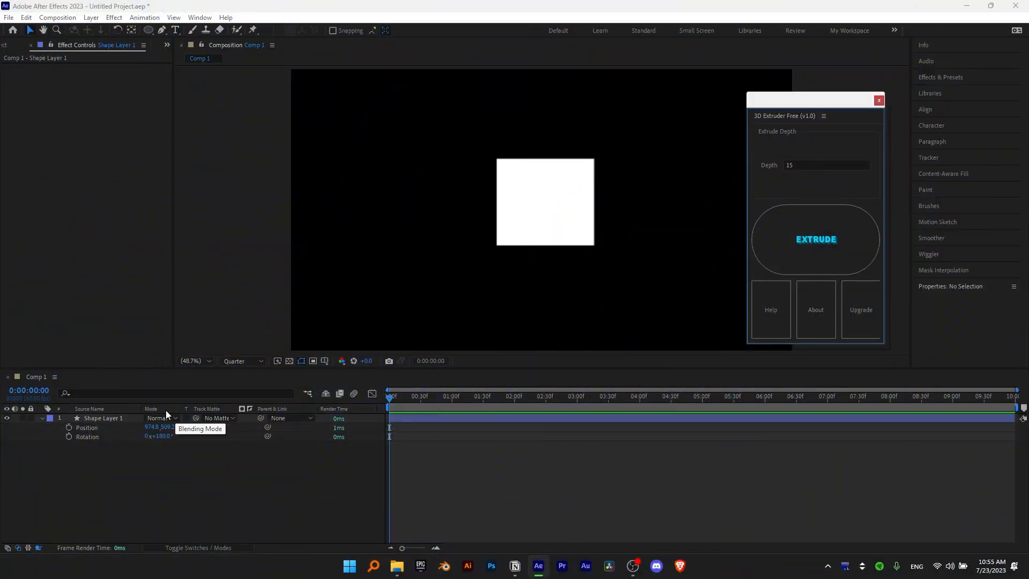
Extrude Shape Layer 1 with 3D Extruder Free at a Depth of 30
{"action": "left_click", "coordinate": [101, 417]}
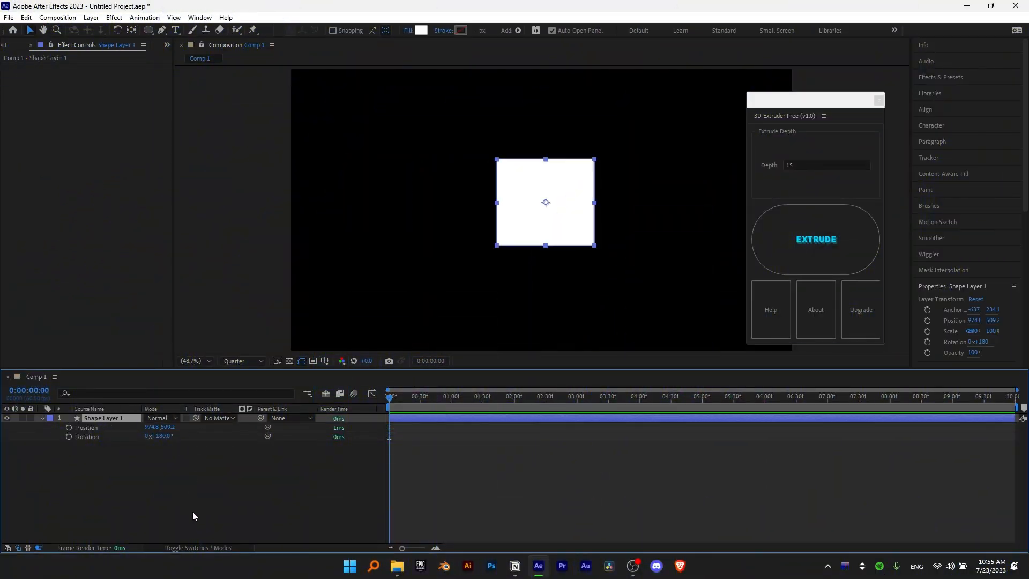
{"action": "left_click", "coordinate": [401, 398]}
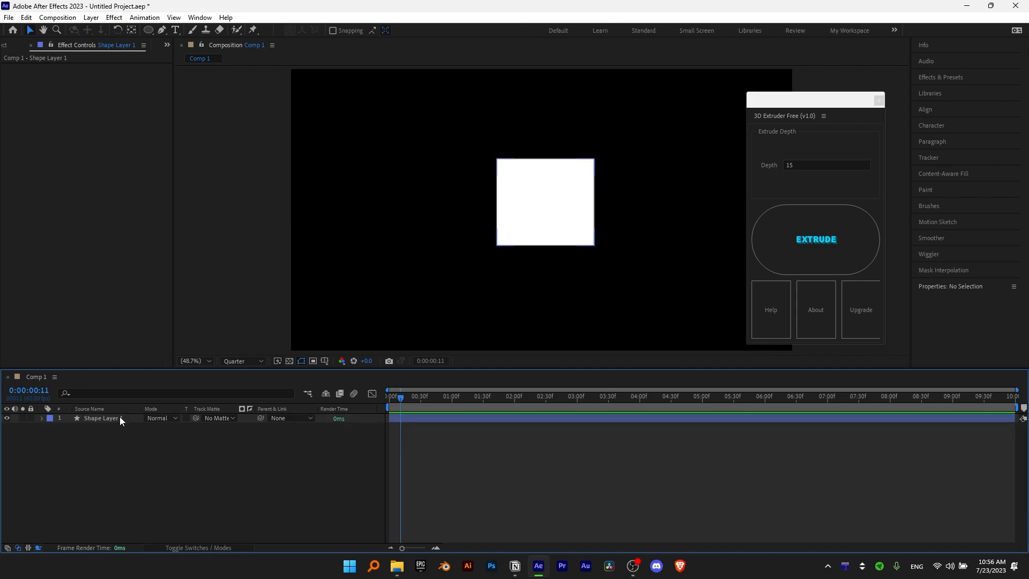
{"action": "left_click", "coordinate": [120, 419]}
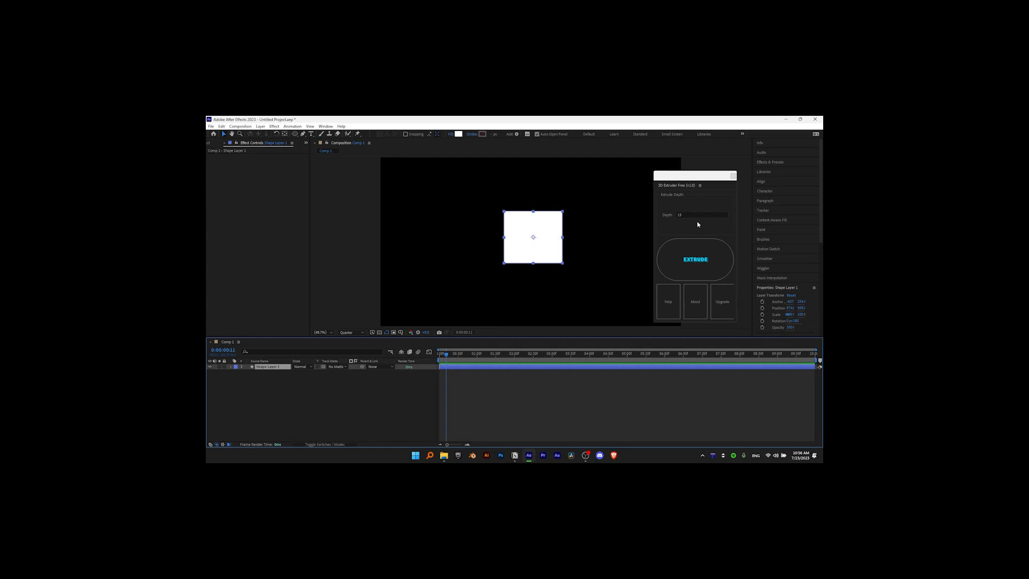
{"action": "left_click_drag", "start_coordinate": [690, 215], "coordinate": [660, 215]}
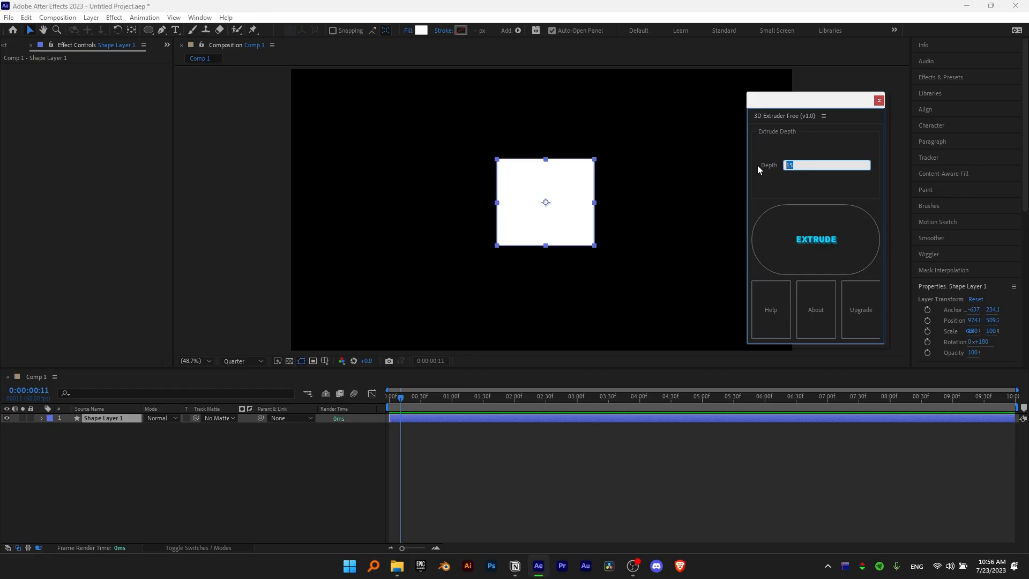
{"action": "type", "text": "30"}
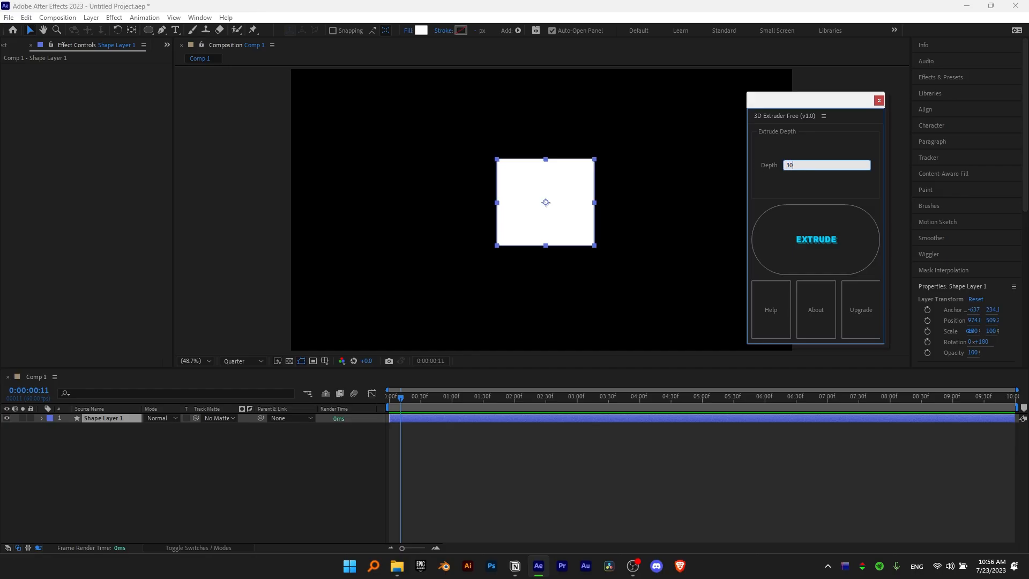
{"action": "left_click", "coordinate": [803, 244]}
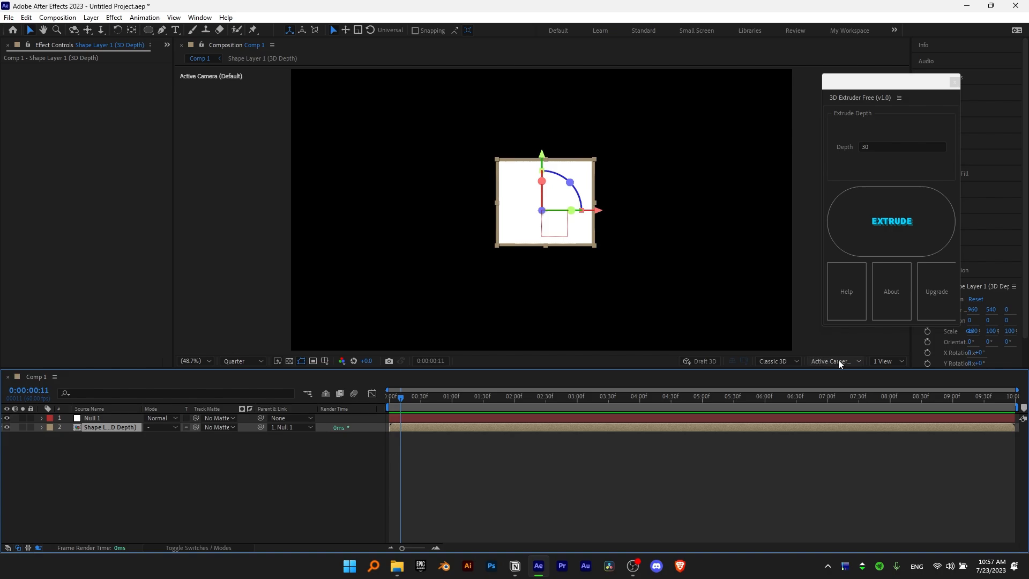
Examine the extruded square in Custom View 1, and return to the Active Camera view
{"action": "left_click", "coordinate": [837, 361]}
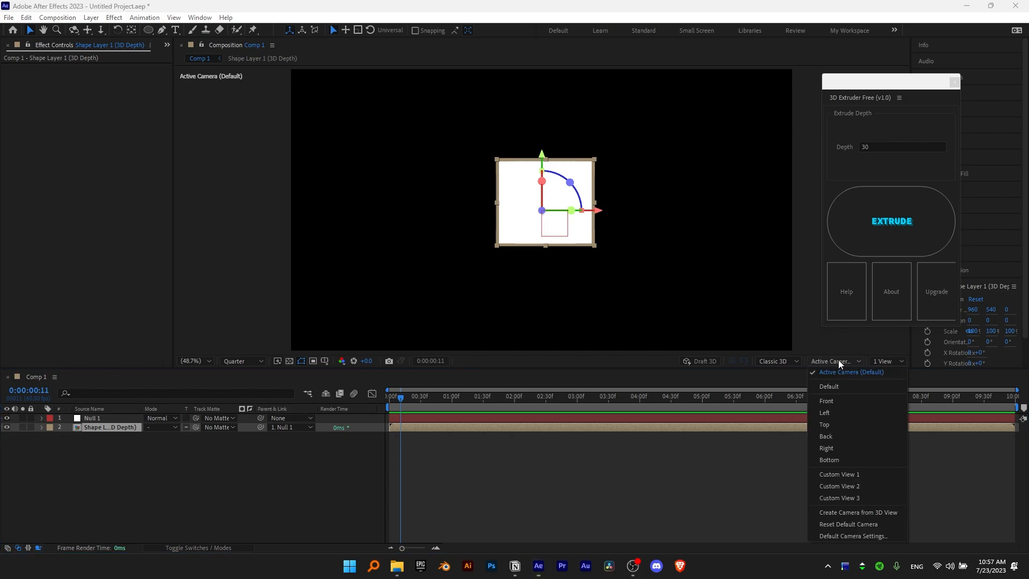
{"action": "left_click", "coordinate": [848, 477]}
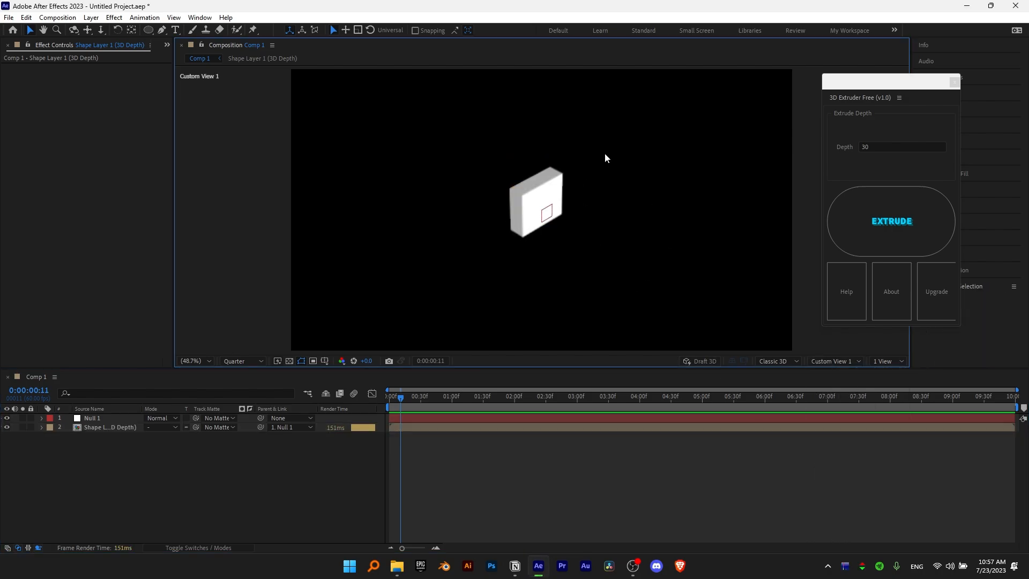
{"action": "left_click_drag", "start_coordinate": [605, 155], "coordinate": [463, 263]}
{"action": "left_click", "coordinate": [599, 272]}
{"action": "left_click", "coordinate": [840, 362]}
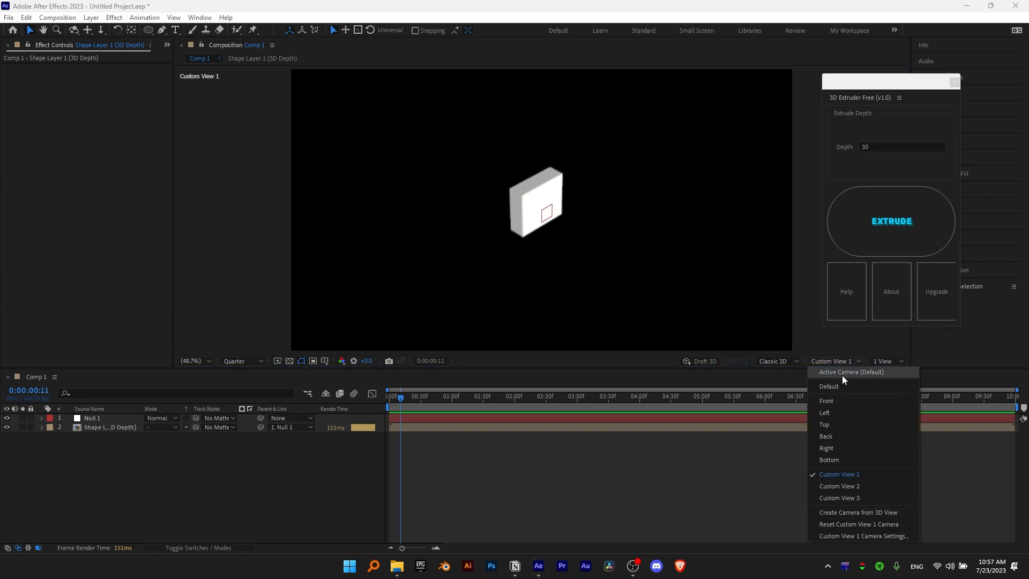
{"action": "left_click", "coordinate": [841, 374]}
Open the Shape Layer 1 (3D Depth) precomp and examine its stacked shape layers in Custom View 1
{"action": "left_click", "coordinate": [88, 430]}
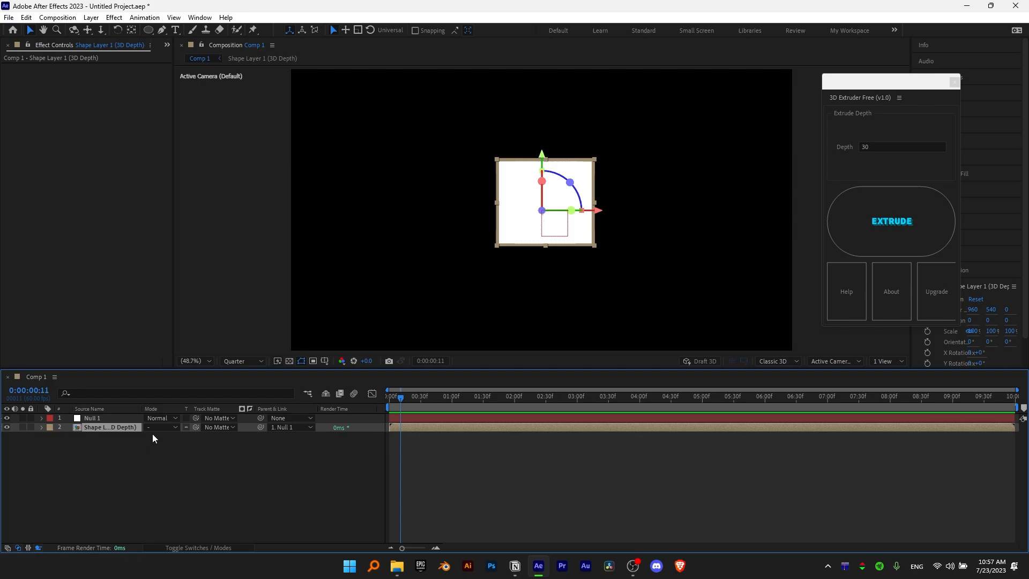
{"action": "double_click", "coordinate": [124, 428]}
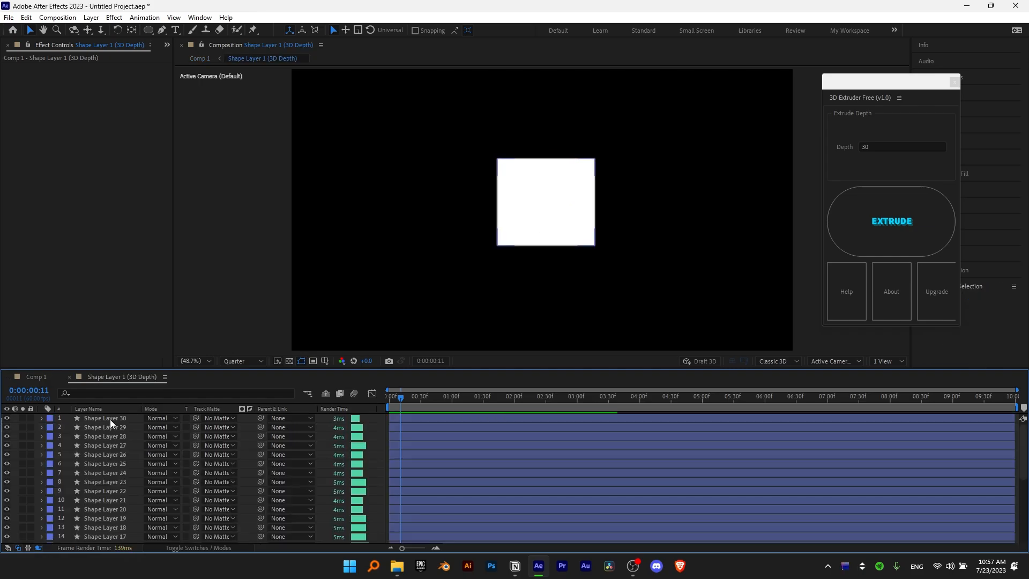
{"action": "scroll", "coordinate": [115, 456], "scroll_direction": "down", "scroll_amount": 4}
{"action": "left_click", "coordinate": [835, 361]}
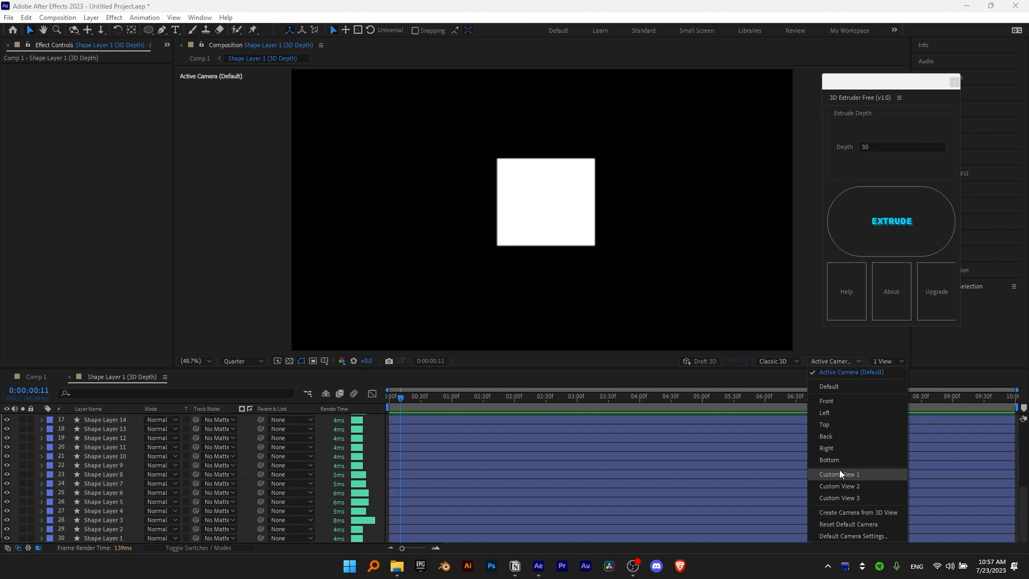
{"action": "left_click", "coordinate": [837, 475]}
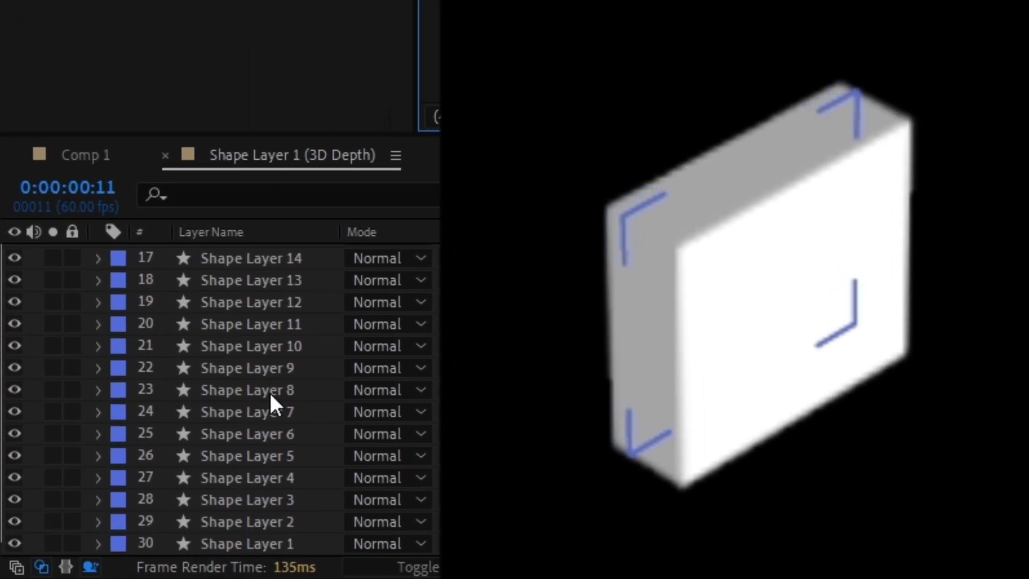
{"action": "scroll", "coordinate": [290, 256], "scroll_direction": "up", "scroll_amount": 5}
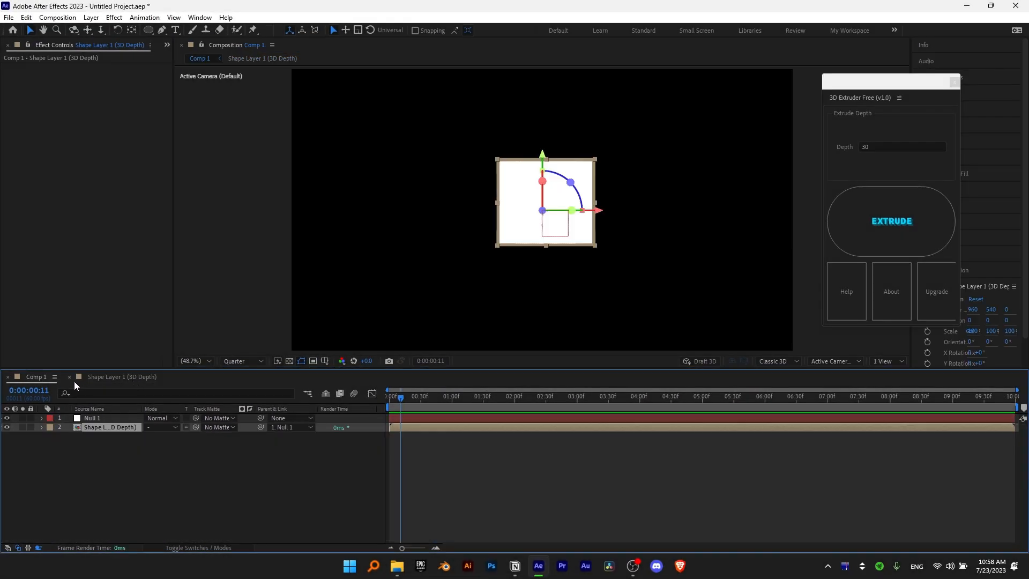
Rotate Null 1 to an X Rotation of -31° and a Y Rotation of -55°
{"action": "left_click", "coordinate": [89, 418]}
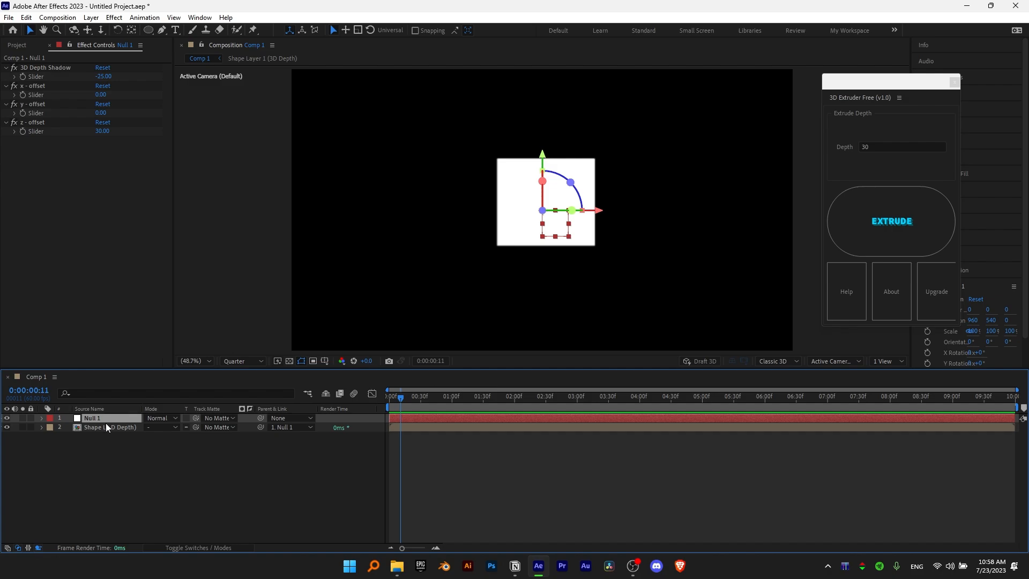
{"action": "key", "text": "r"}
{"action": "mouse_move", "coordinate": [160, 446]}
{"action": "left_mouse_down"}
{"action": "mouse_move", "coordinate": [126, 449]}
{"action": "mouse_move", "coordinate": [142, 438]}
{"action": "left_mouse_up"}
{"action": "left_click", "coordinate": [497, 506]}
Try 3D Depth Shadow slider values of -100 and 50 on Null 1
{"action": "left_click_drag", "start_coordinate": [103, 77], "coordinate": [104, 78]}
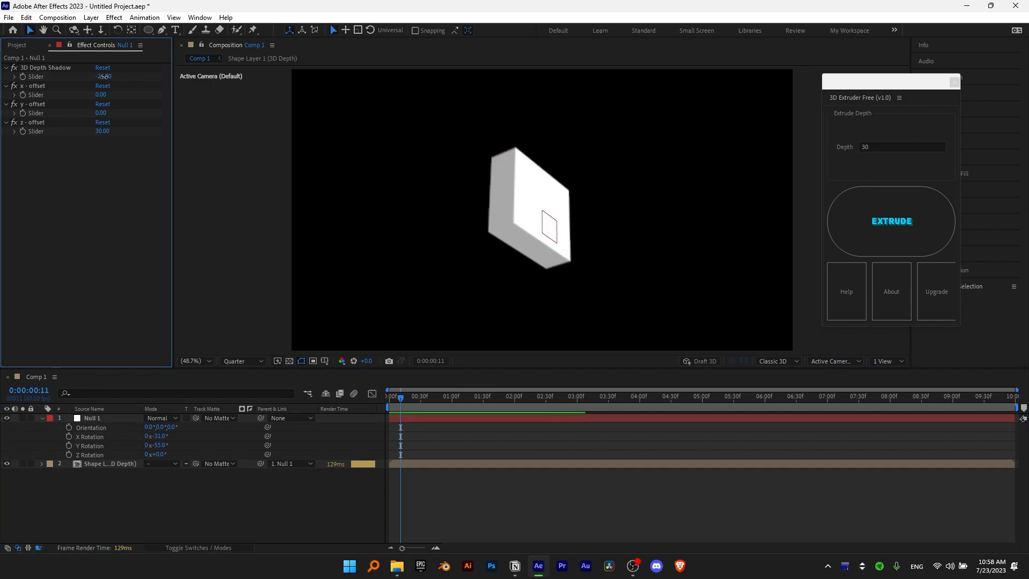
{"action": "left_click", "coordinate": [103, 77]}
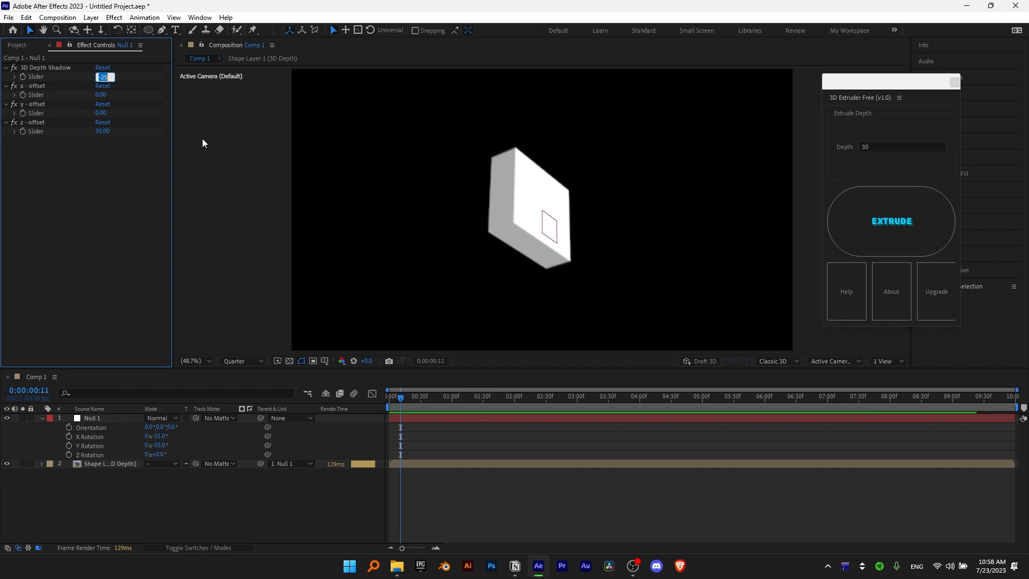
{"action": "type", "text": "-100"}
{"action": "key", "text": "Return"}
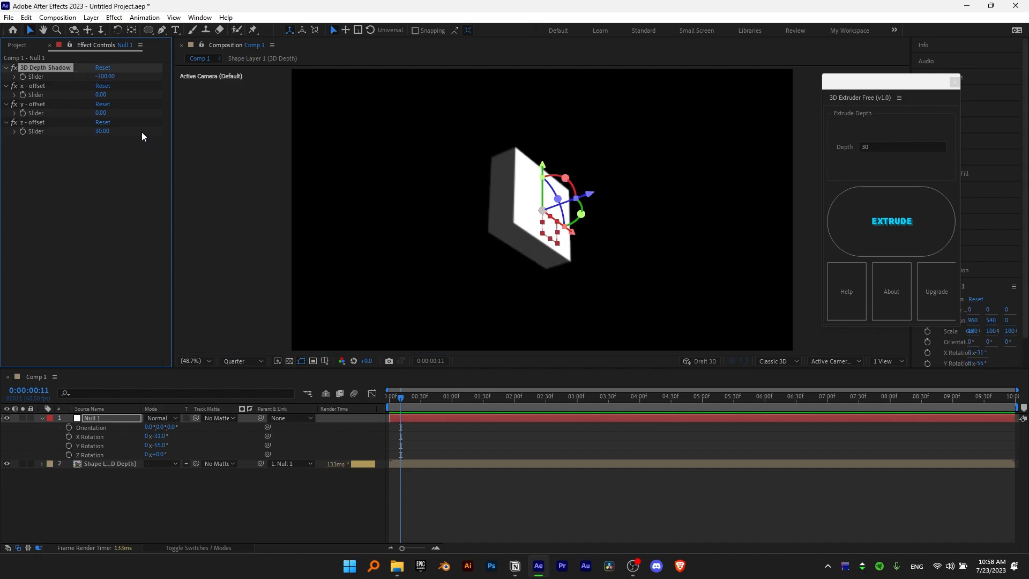
{"action": "type", "text": "50"}
{"action": "key", "text": "Return"}
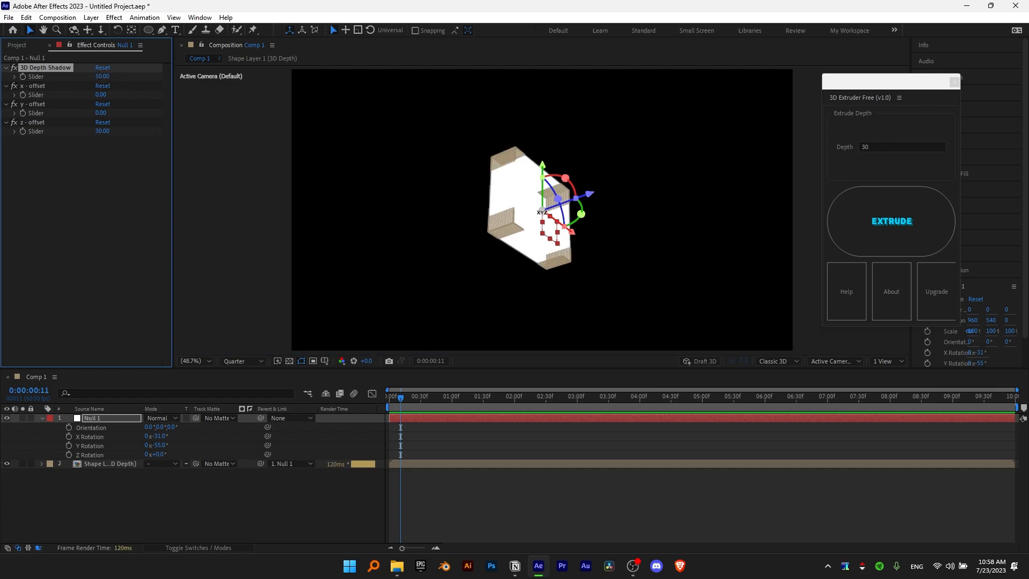
Set the 3D Depth Shadow slider on Null 1 to 0
{"action": "left_click", "coordinate": [102, 76]}
{"action": "type", "text": "0"}
{"action": "key", "text": "Return"}
Try shifting the extrusion with Null 1's x - offset slider, and undo the change
{"action": "left_click_drag", "start_coordinate": [99, 94], "coordinate": [45, 113]}
{"action": "key", "text": "ctrl+z"}
{"action": "key", "text": "ctrl+z"}
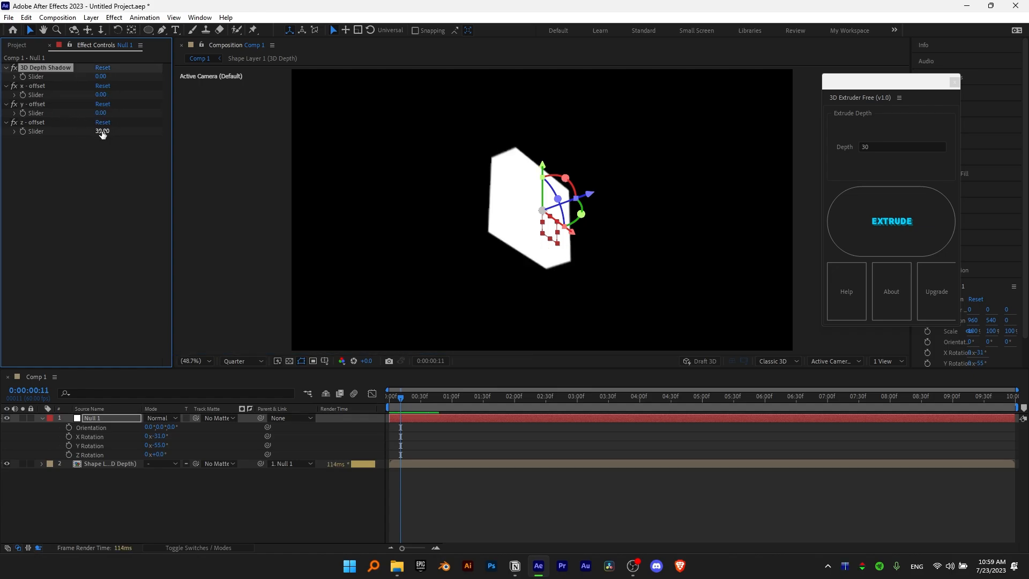
Try a z - offset slider value of 10 on Null 1
{"action": "left_click", "coordinate": [102, 131]}
{"action": "type", "text": "10"}
{"action": "key", "text": "Return"}
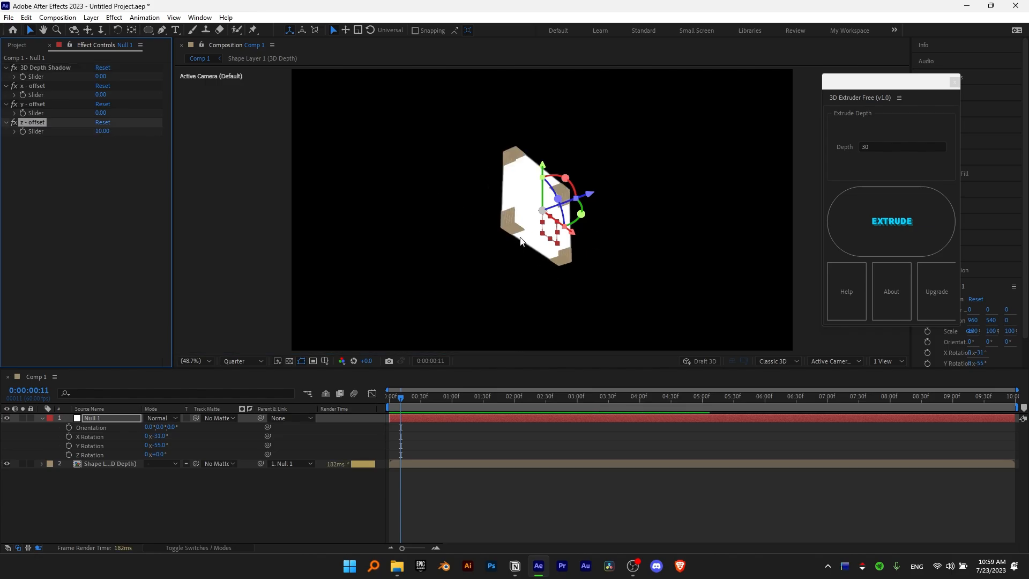
Set Null 1's z - offset slider to 100 and inspect the extruded edges at Full preview resolution
{"action": "left_click", "coordinate": [102, 131]}
{"action": "type", "text": "100"}
{"action": "key", "text": "Return"}
{"action": "scroll", "coordinate": [339, 182], "scroll_direction": "up", "scroll_amount": 5}
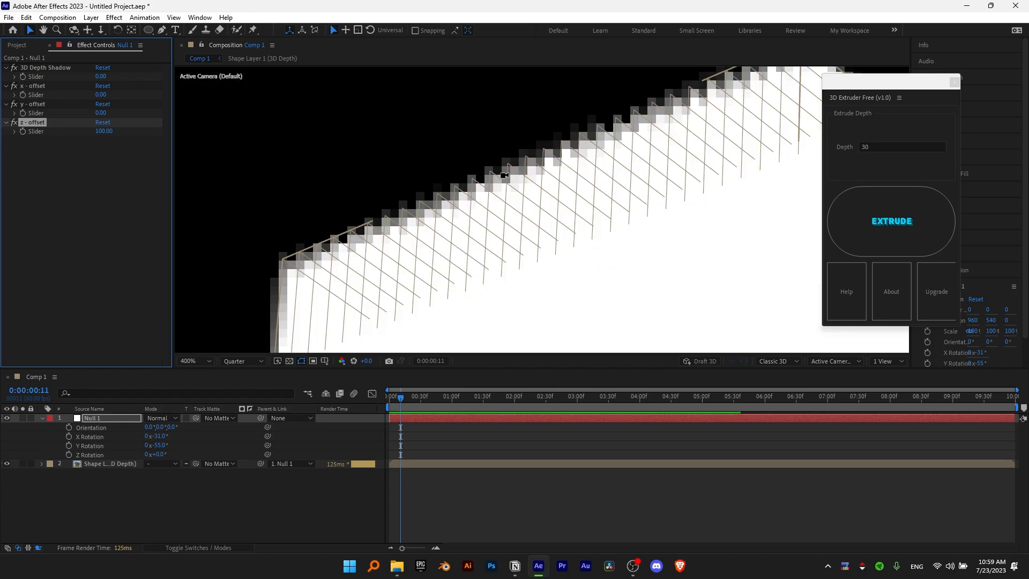
{"action": "left_click", "coordinate": [242, 361]}
{"action": "left_click", "coordinate": [243, 387]}
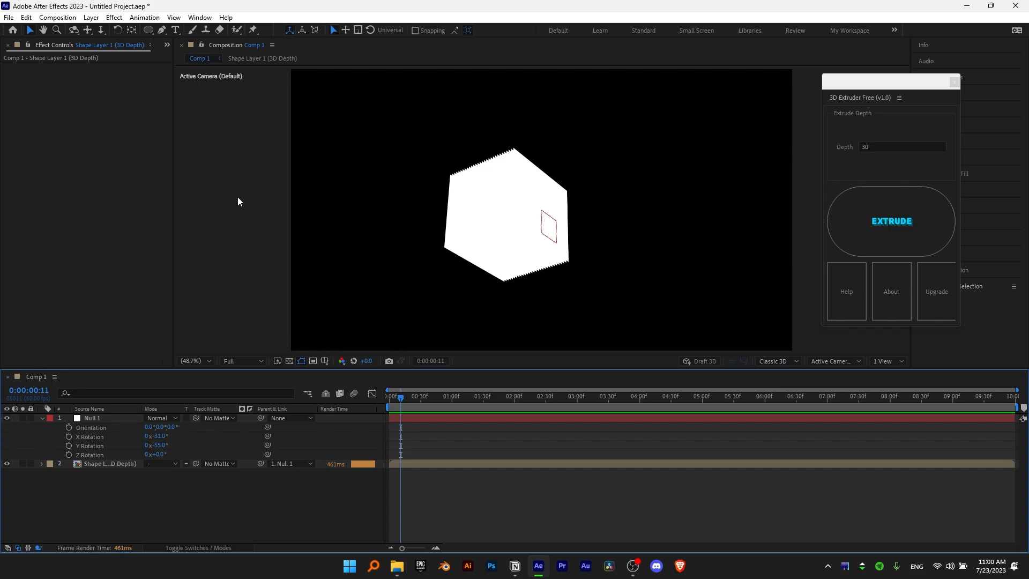
Import the logo image Artboard 2.png and add it to Comp 1
{"action": "key", "text": "ctrl+i"}
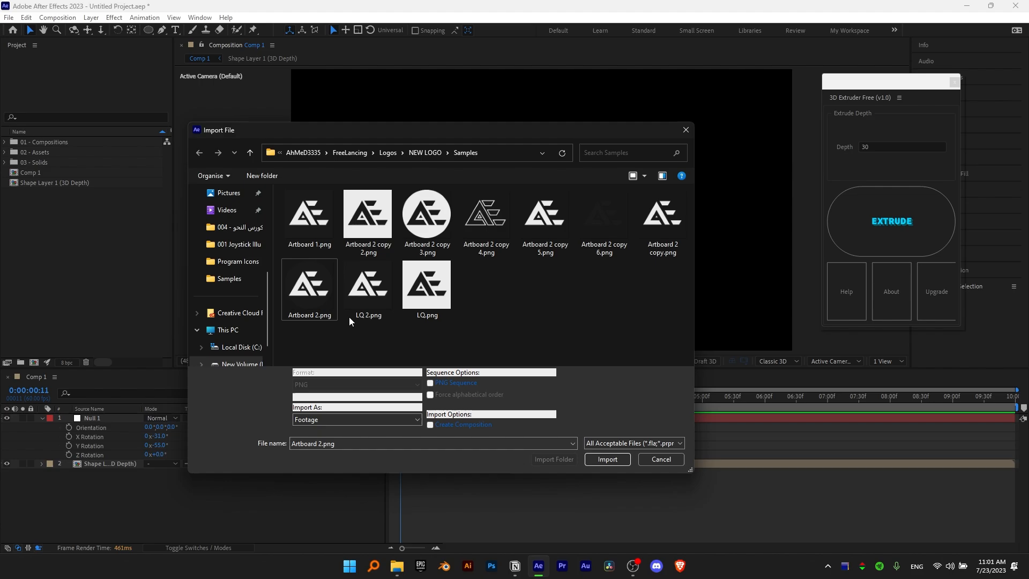
{"action": "double_click", "coordinate": [320, 291]}
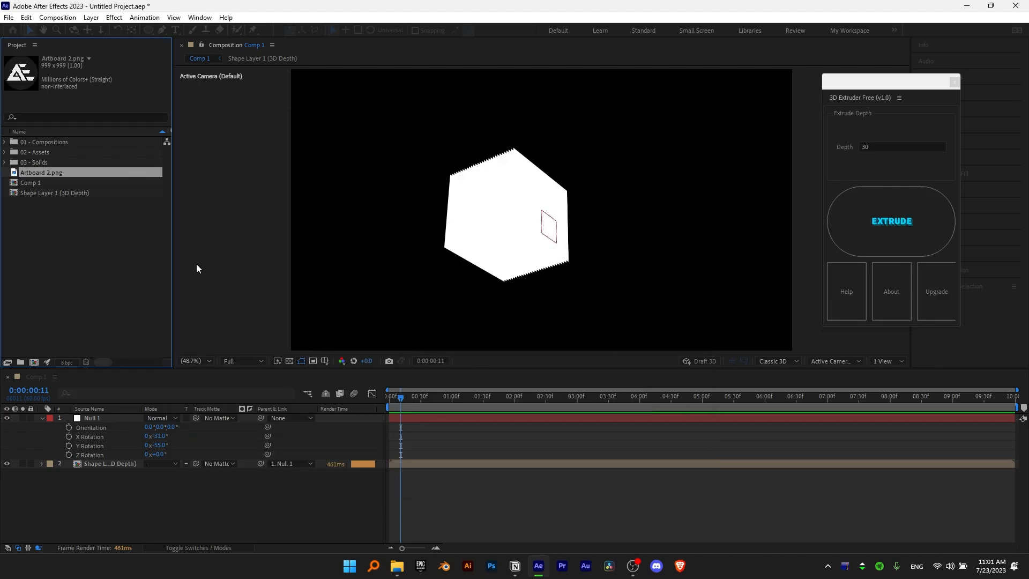
{"action": "key", "text": "ctrl+/"}
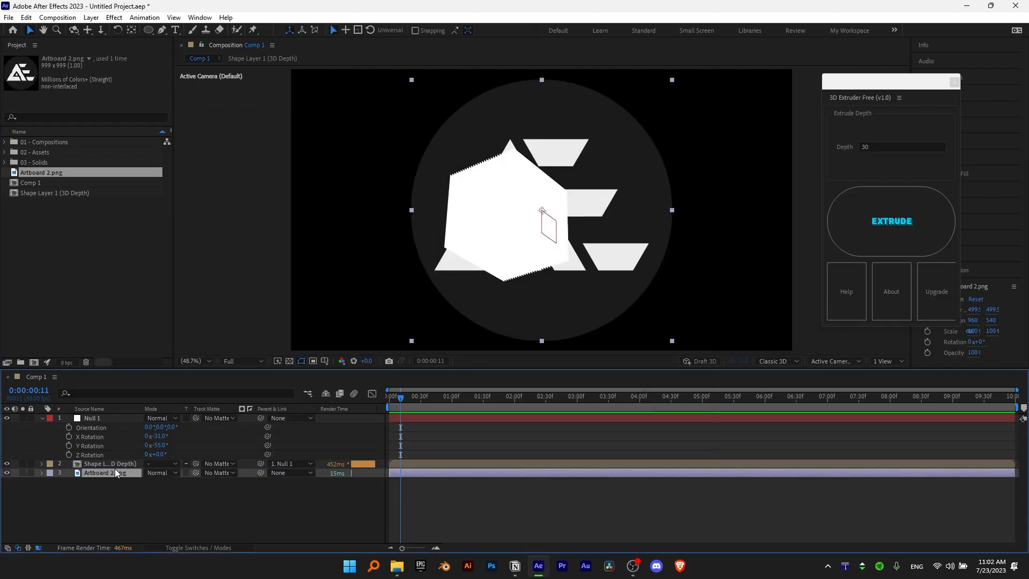
Hide Null 1 and the Shape Layer 1 (3D Depth) layer, leaving the Artboard 2.png layer selected
{"action": "left_click", "coordinate": [110, 464]}
{"action": "left_click", "coordinate": [7, 464]}
{"action": "left_click", "coordinate": [544, 215]}
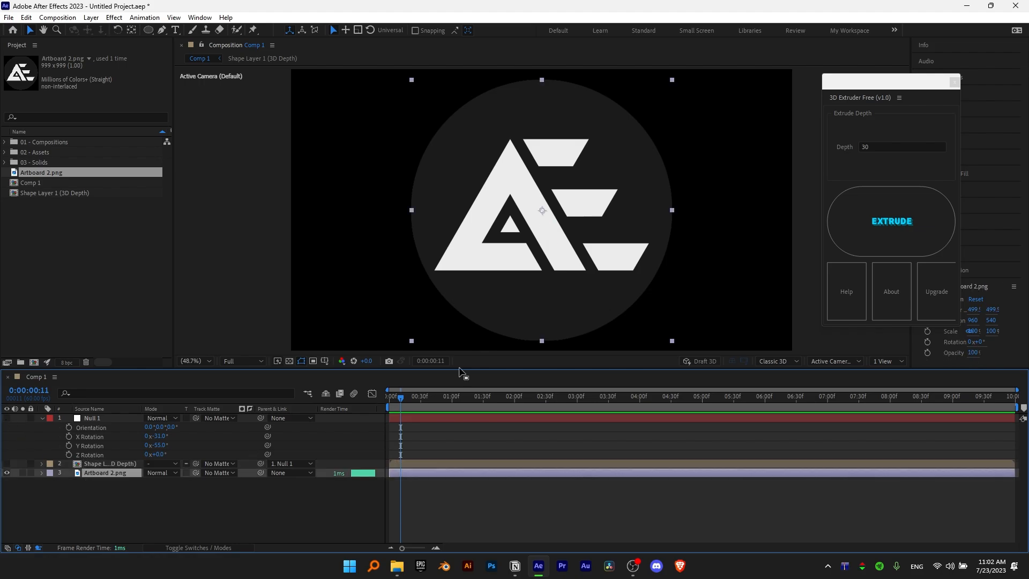
Extrude the Artboard 2.png logo at a Depth of 30 and rotate Null 2 to a Y Rotation of 56°
{"action": "left_click", "coordinate": [877, 226]}
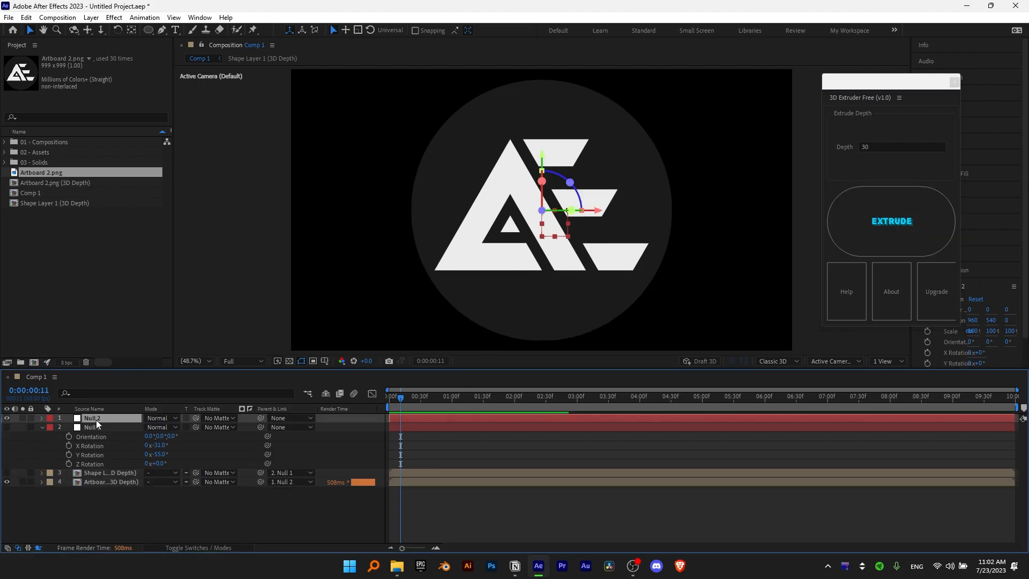
{"action": "left_click_drag", "start_coordinate": [156, 445], "coordinate": [192, 443]}
{"action": "left_click", "coordinate": [651, 220]}
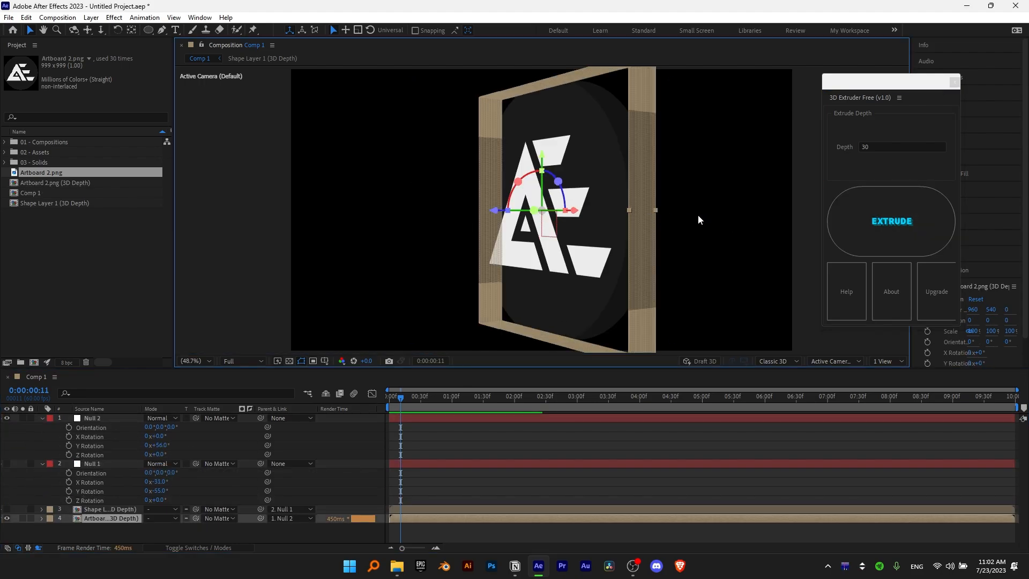
{"action": "left_click", "coordinate": [701, 220]}
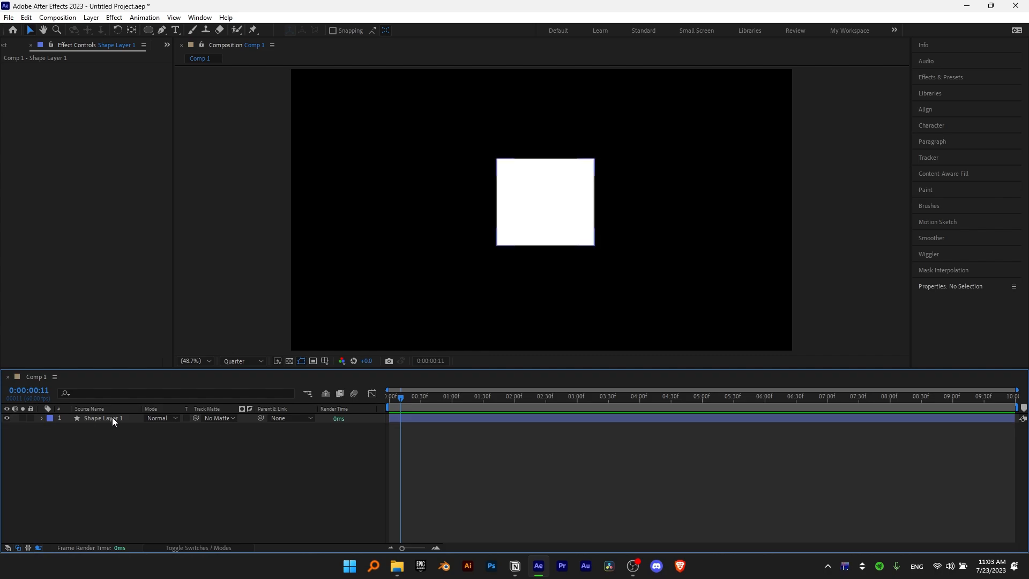
Find the Fill effect in Effects & Presets, apply it to Shape Layer 1, and delete it again
{"action": "left_click", "coordinate": [938, 76]}
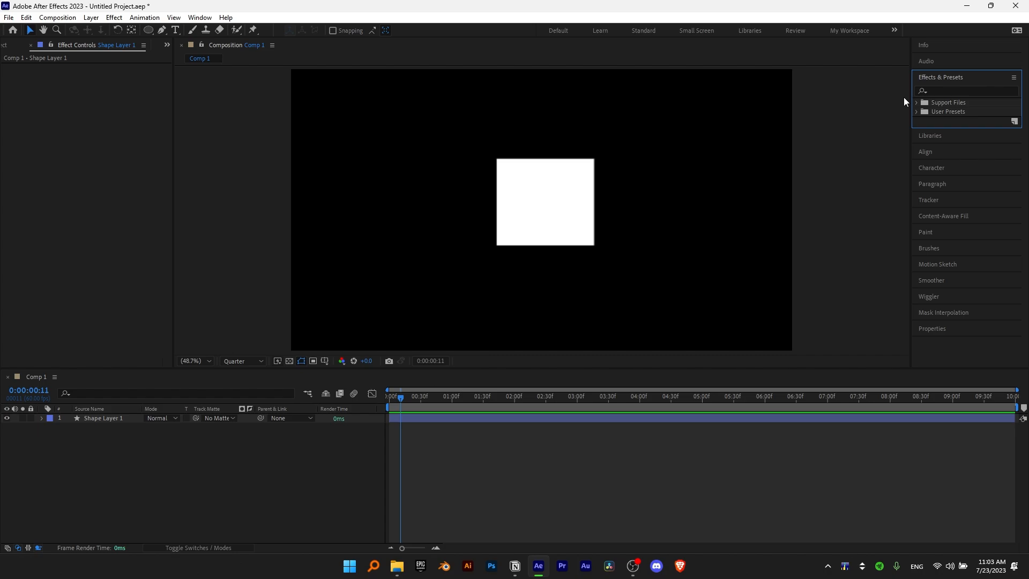
{"action": "left_click", "coordinate": [104, 418]}
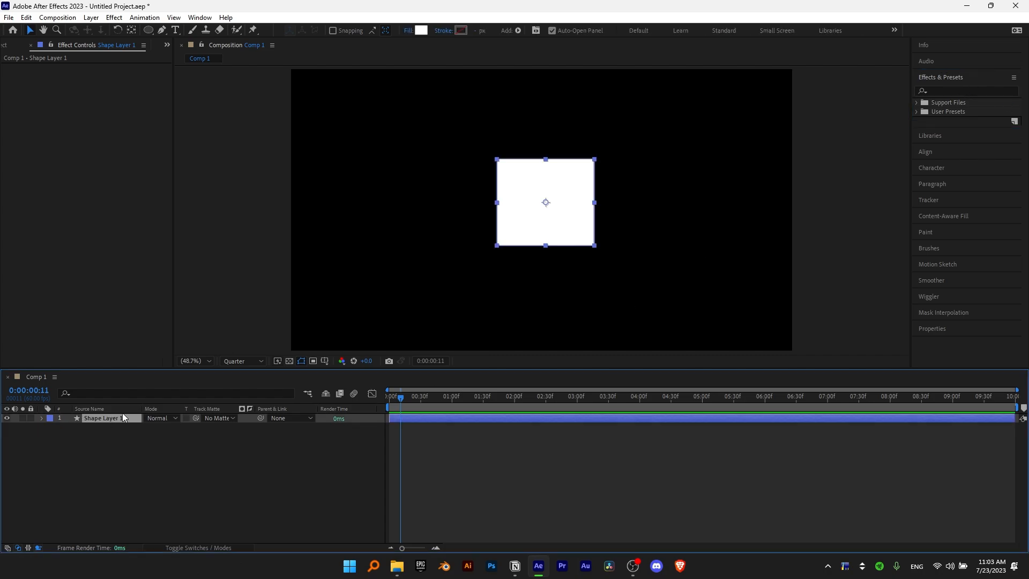
{"action": "left_click", "coordinate": [978, 92]}
{"action": "type", "text": "fill"}
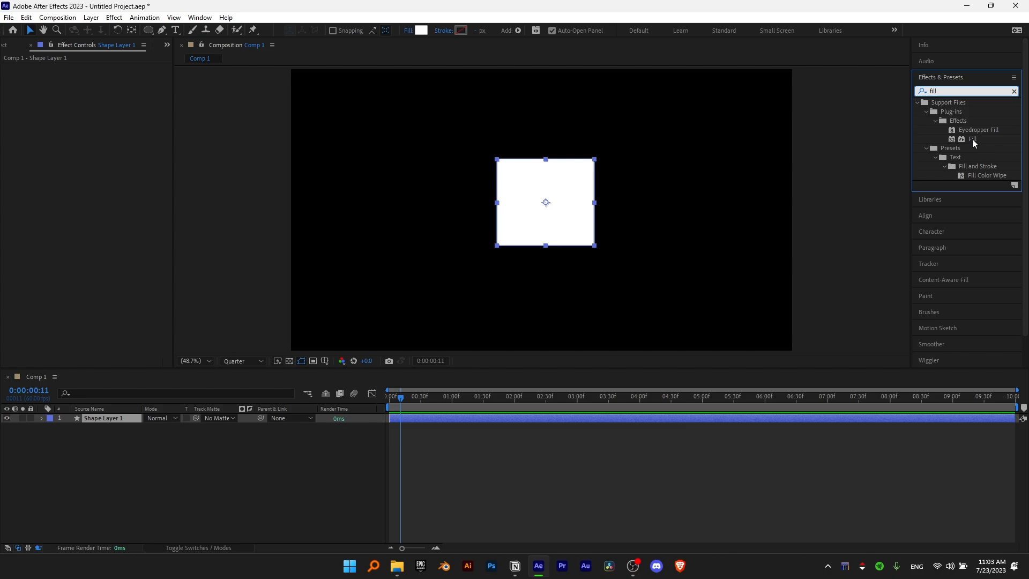
{"action": "left_click_drag", "start_coordinate": [974, 143], "coordinate": [131, 359]}
{"action": "left_click", "coordinate": [102, 96]}
{"action": "left_click", "coordinate": [295, 352]}
{"action": "key", "text": "Delete"}
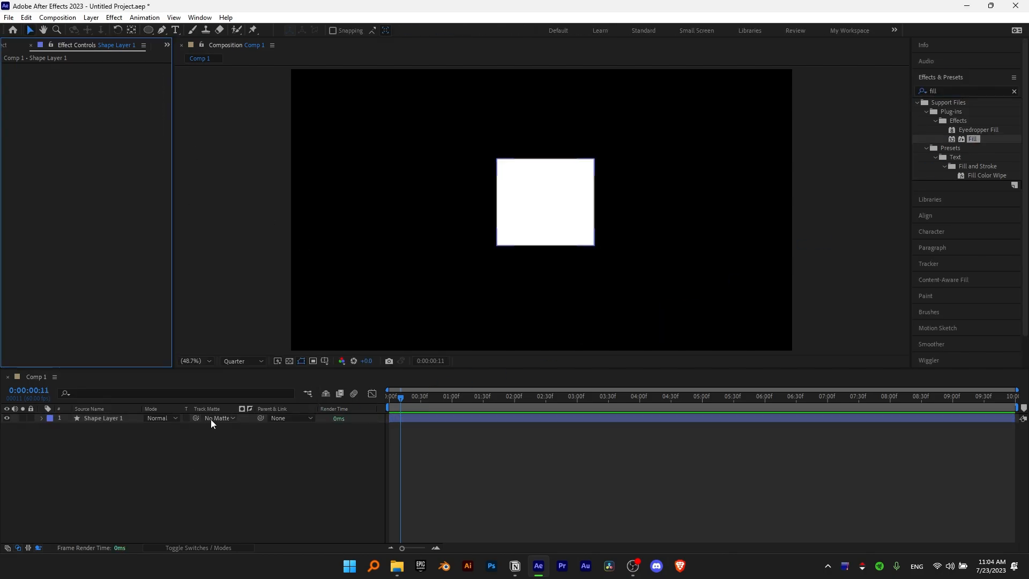
Apply Fill to Shape Layer 1 through the pop-up Fx search, picking it from the results, and remove the effect again
{"action": "left_click", "coordinate": [104, 420]}
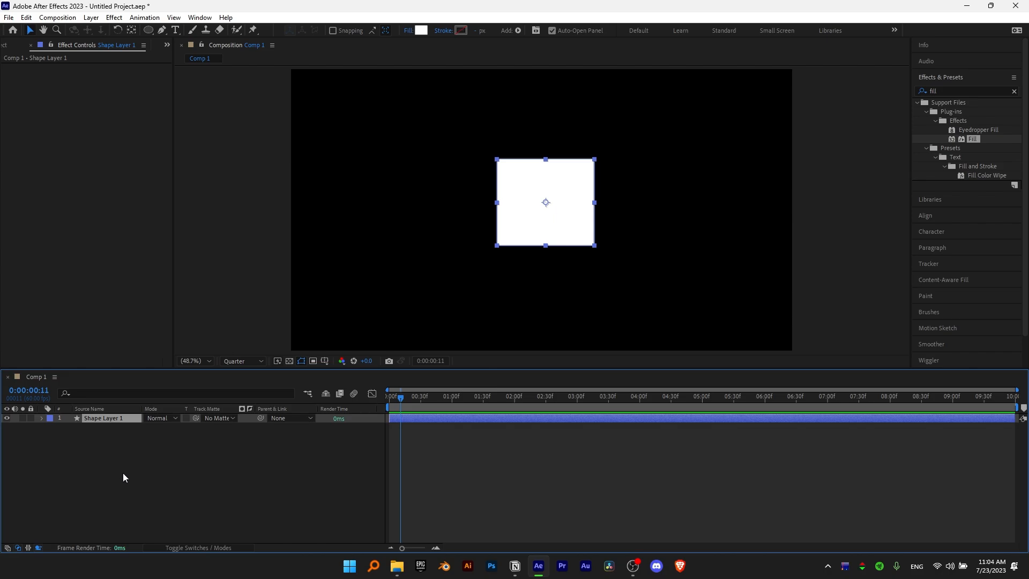
{"action": "key", "text": "ctrl+space"}
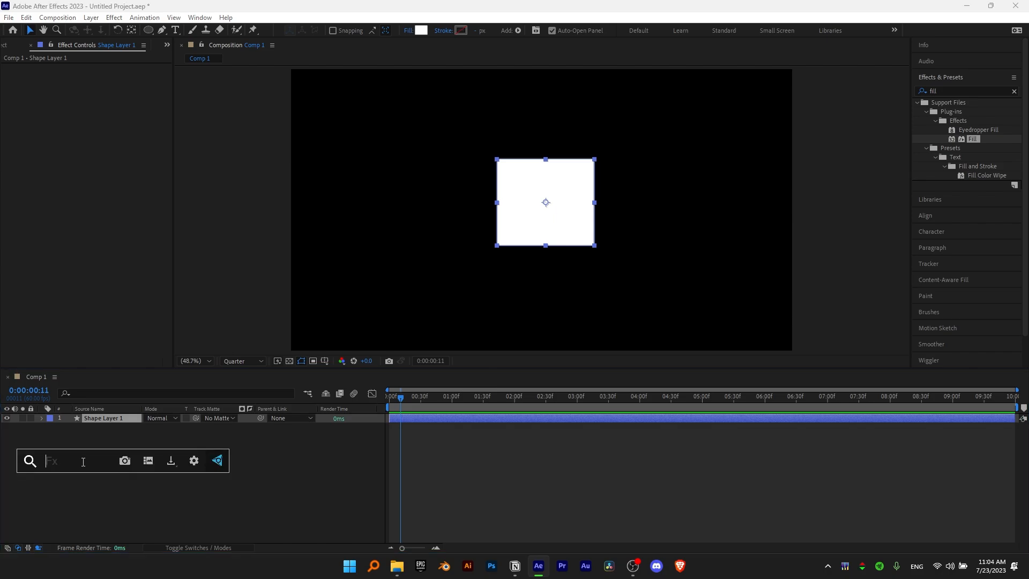
{"action": "type", "text": "fill"}
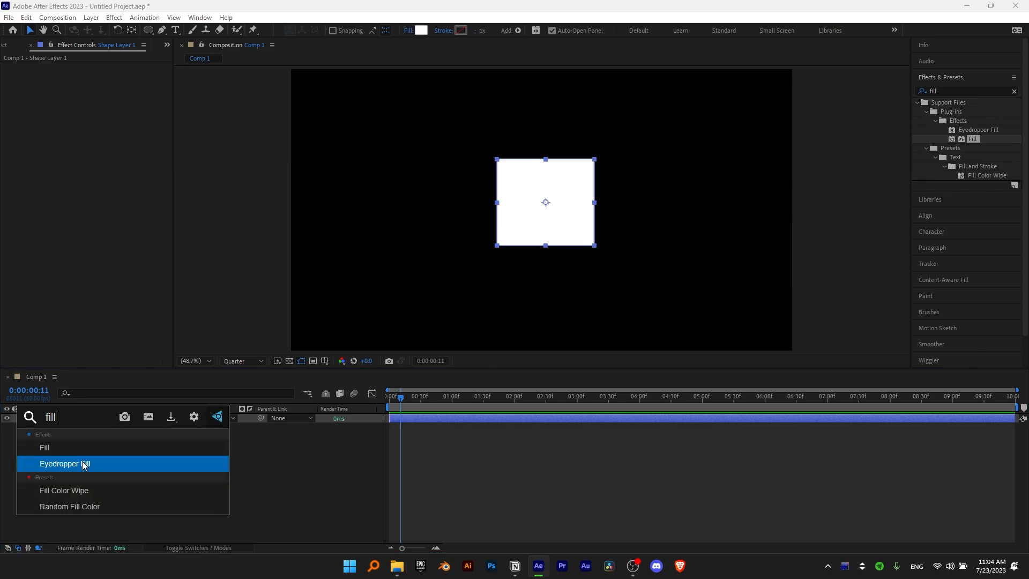
{"action": "left_click", "coordinate": [52, 453]}
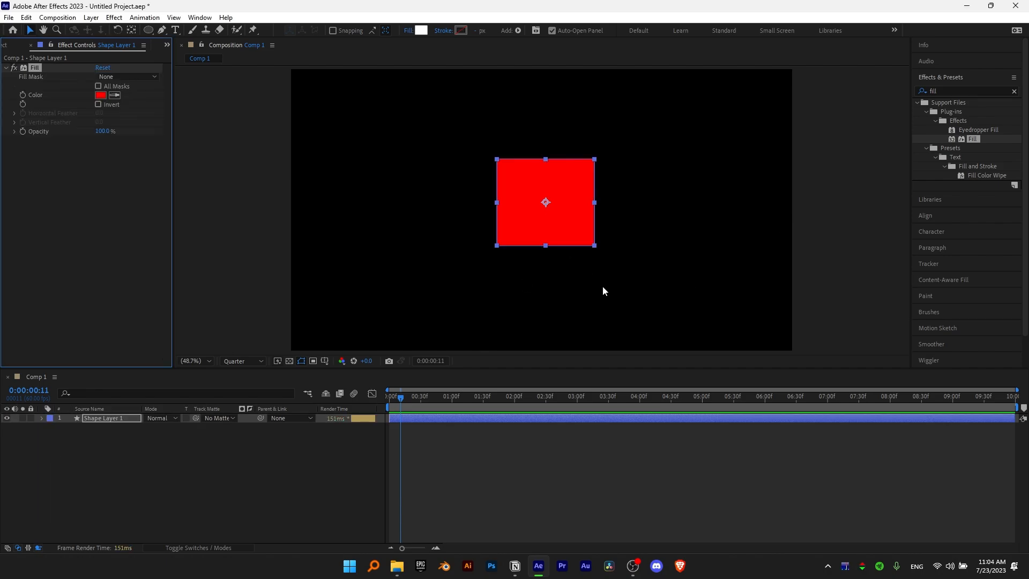
{"action": "key", "text": "Delete"}
Apply the Fill effect to Shape Layer 1 by searching "fill" in the pop-up Fx search
{"action": "key", "text": "ctrl+space"}
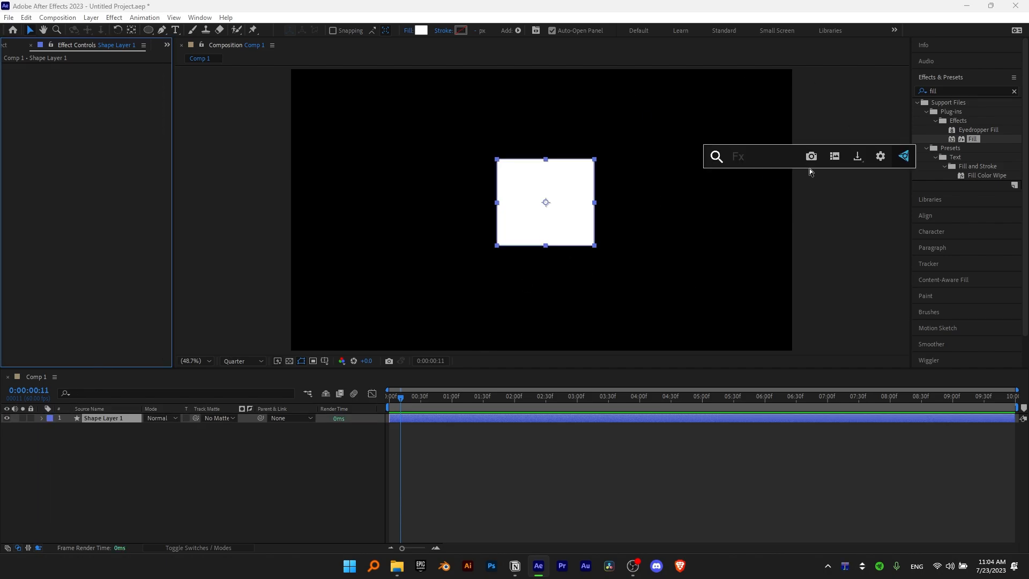
{"action": "type", "text": "fill"}
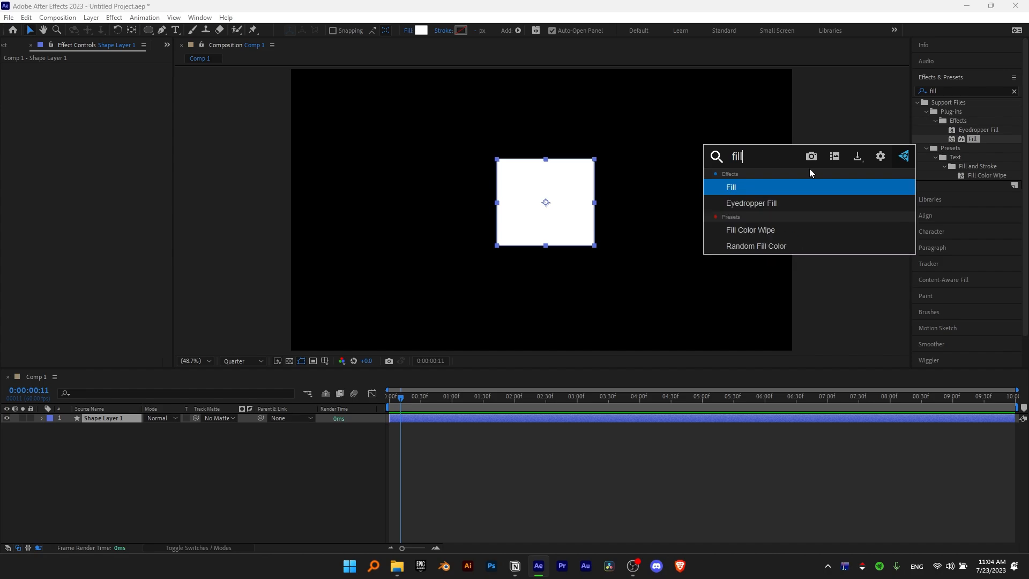
{"action": "key", "text": "Return"}
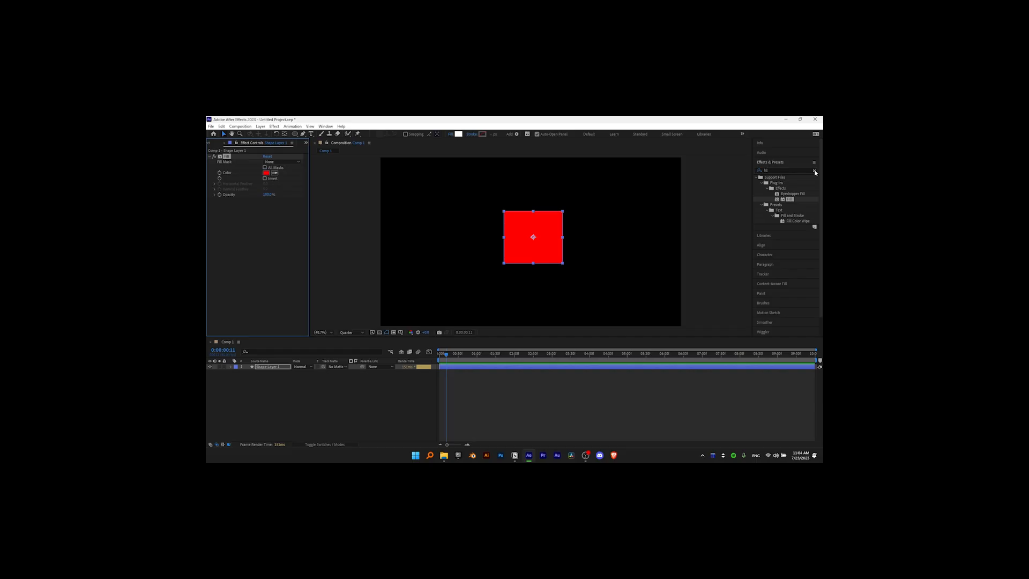
Clear the search in Effects & Presets and collapse it, keeping Shape Layer 1 selected
{"action": "left_click", "coordinate": [1014, 91]}
{"action": "left_click", "coordinate": [774, 163]}
{"action": "left_click", "coordinate": [528, 421]}
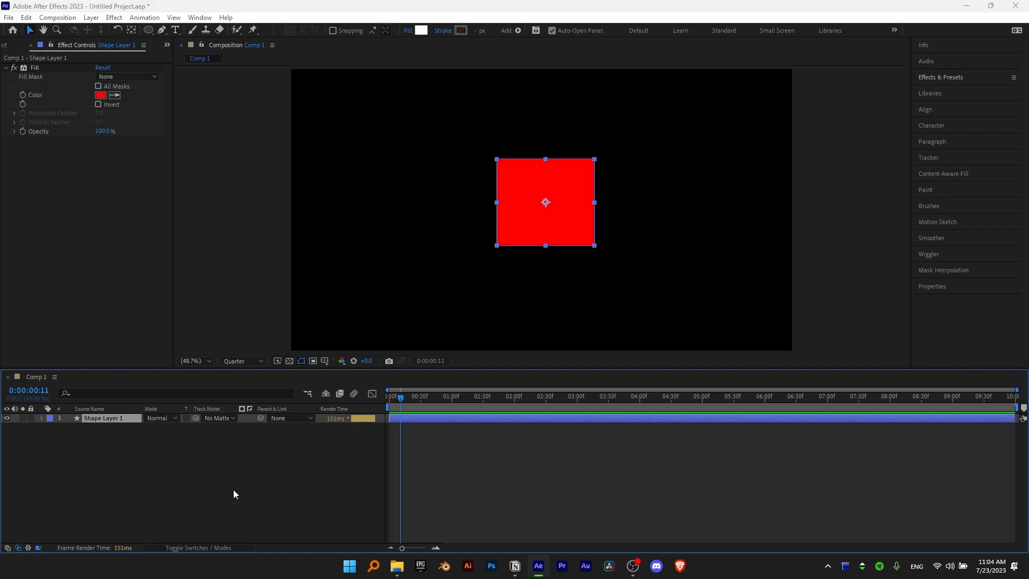
Take a screenshot of the current Comp 1 frame with the Fx search tool and export it as a PNG to the Desktop
{"action": "key", "text": "ctrl+space"}
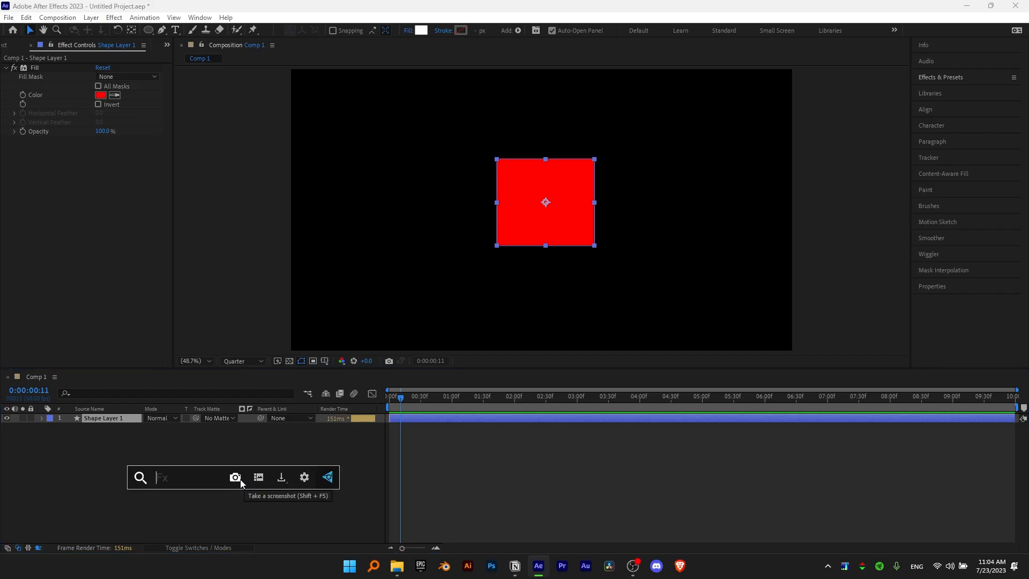
{"action": "left_click", "coordinate": [240, 482]}
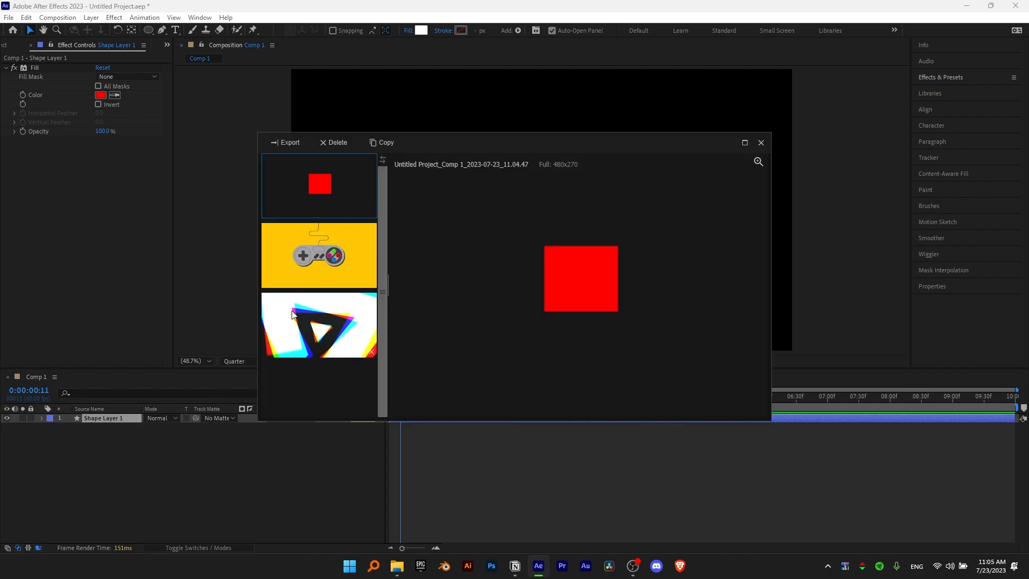
{"action": "left_click", "coordinate": [281, 143]}
{"action": "left_click", "coordinate": [290, 153]}
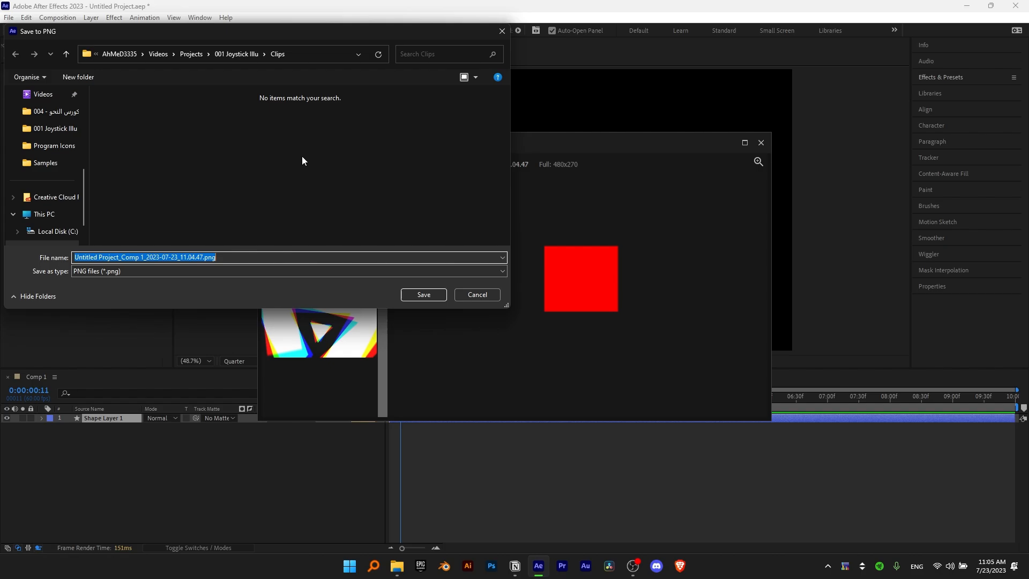
{"action": "left_click", "coordinate": [424, 295]}
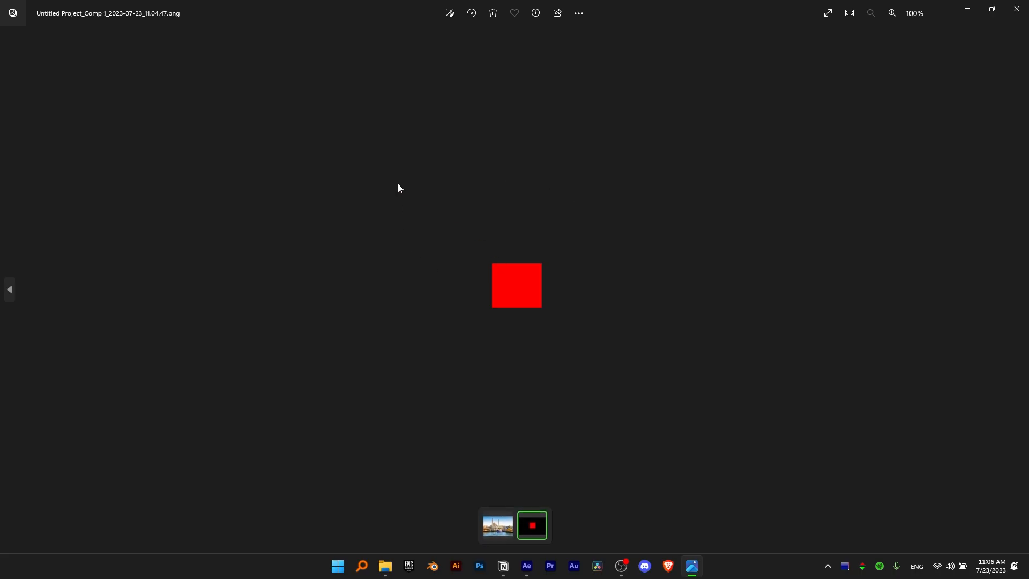
Inspect the exported PNG up close, and close both the image viewer and the screenshot window
{"action": "scroll", "coordinate": [522, 320], "scroll_direction": "up", "scroll_amount": 3}
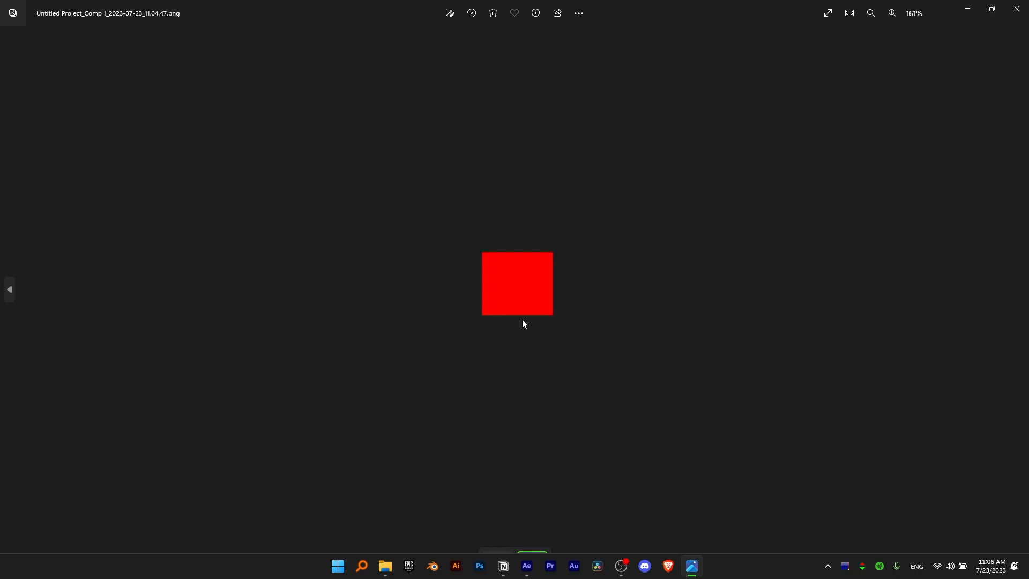
{"action": "left_click", "coordinate": [1017, 9]}
{"action": "left_click", "coordinate": [761, 143]}
{"action": "left_click", "coordinate": [351, 424]}
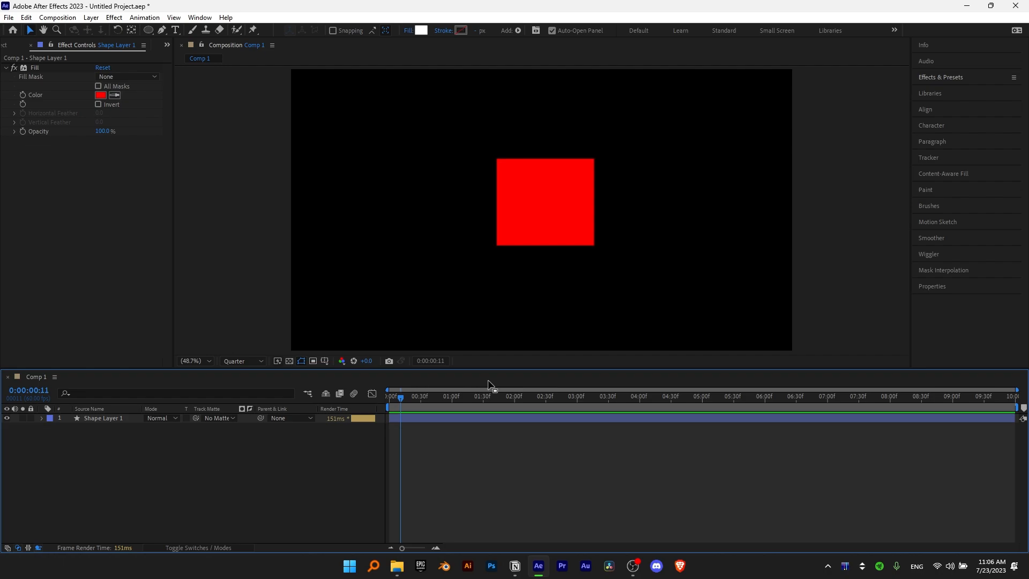
Open the Fx search tool's direct PNG export of the current frame and cancel the save
{"action": "left_click", "coordinate": [95, 422]}
{"action": "key", "text": "ctrl+space"}
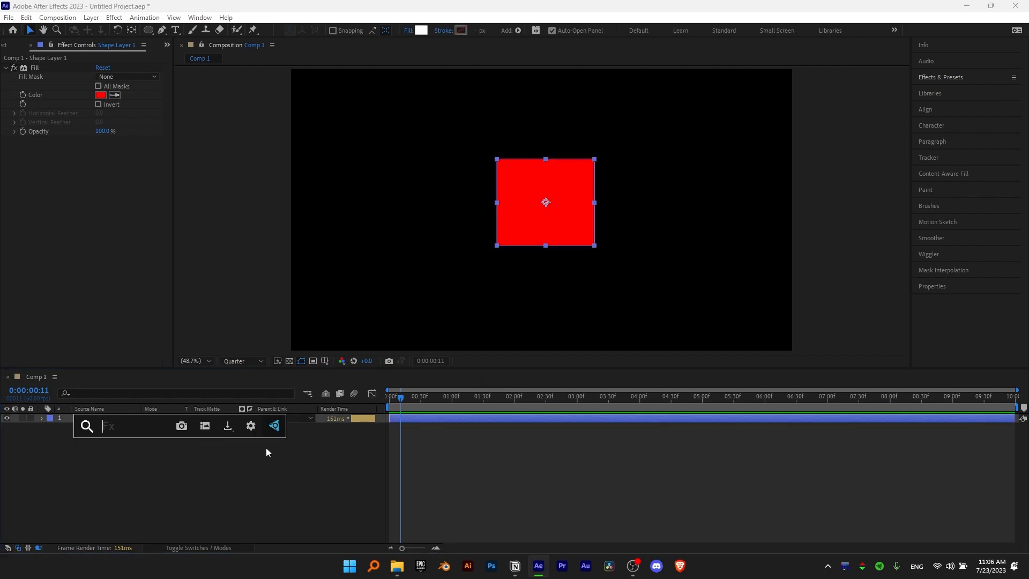
{"action": "left_click", "coordinate": [228, 428]}
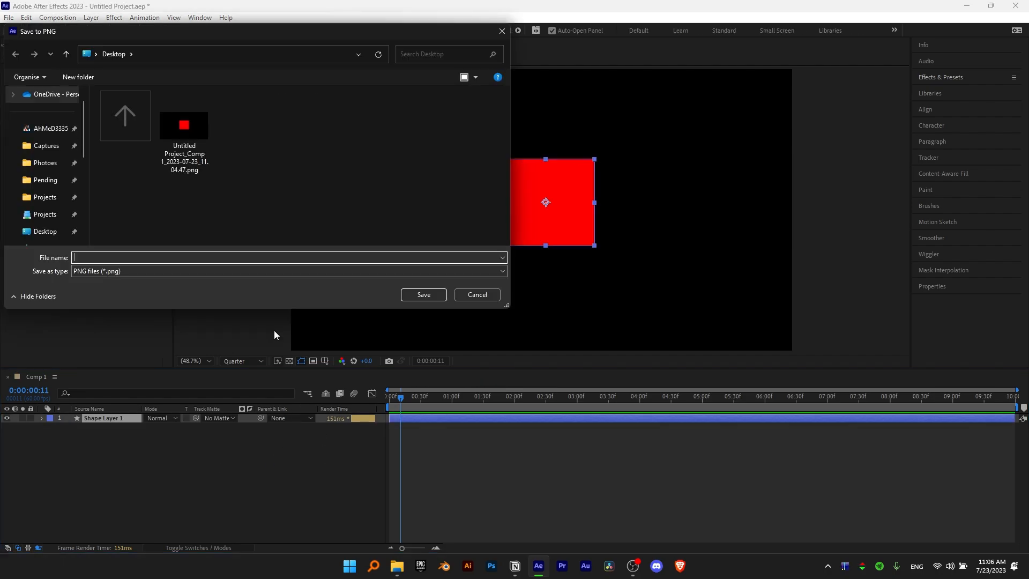
{"action": "left_click", "coordinate": [487, 296]}
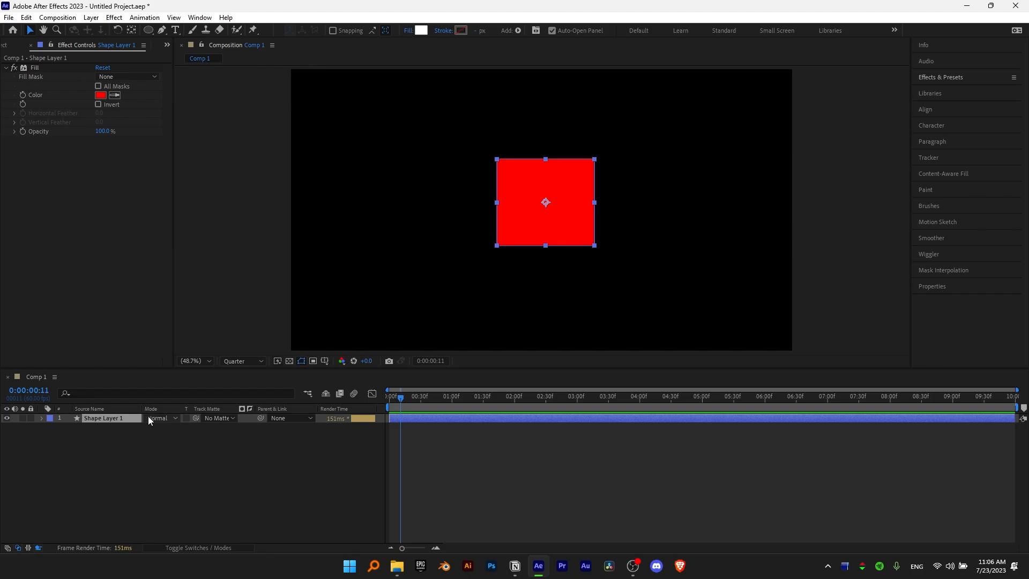
Copy the current frame to the clipboard with the Fx search tool and paste it into the channel's message box in Discord
{"action": "key", "text": "ctrl+space"}
{"action": "left_click", "coordinate": [194, 410]}
{"action": "left_click", "coordinate": [216, 421]}
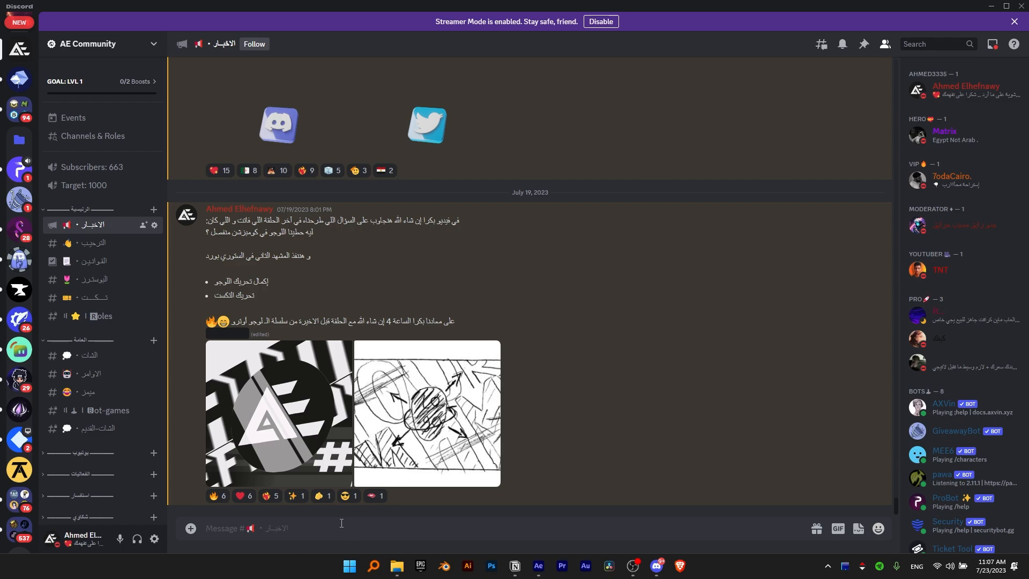
{"action": "key", "text": "ctrl+v"}
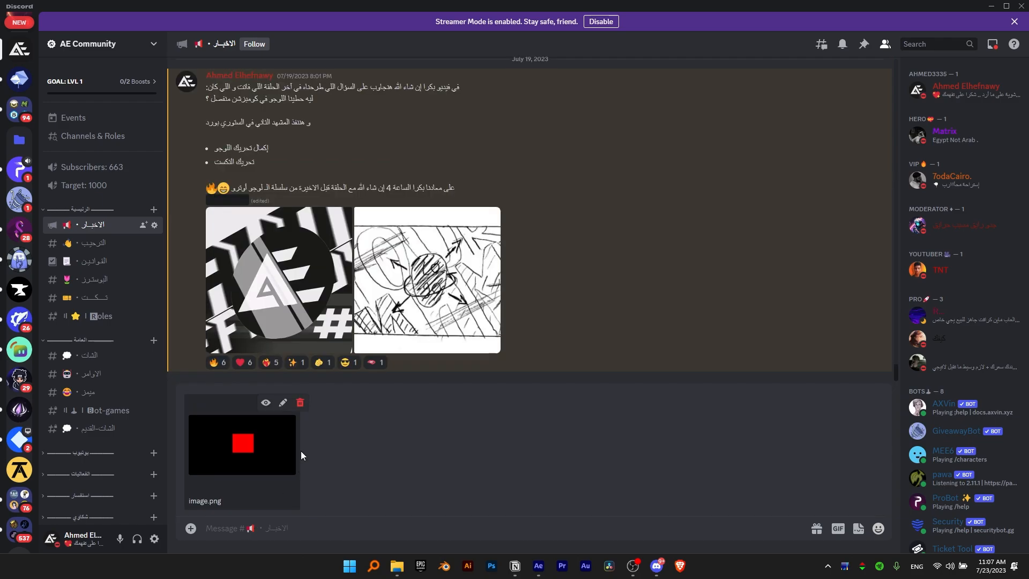